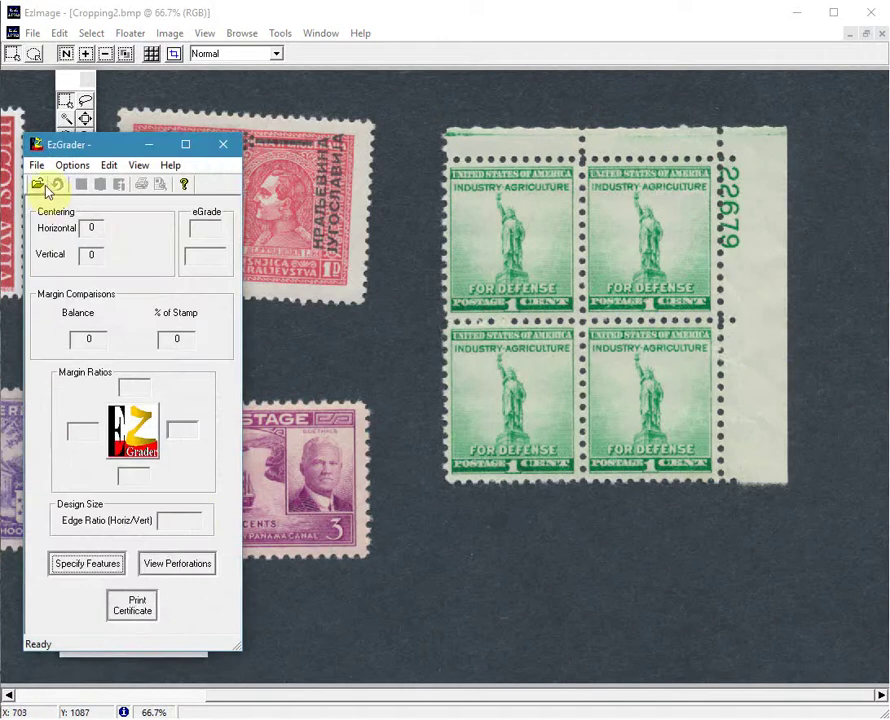
- Open PB_1.jpg in EzGrader for grading and move the Identified Features window clear of the grading results
click(41, 186)
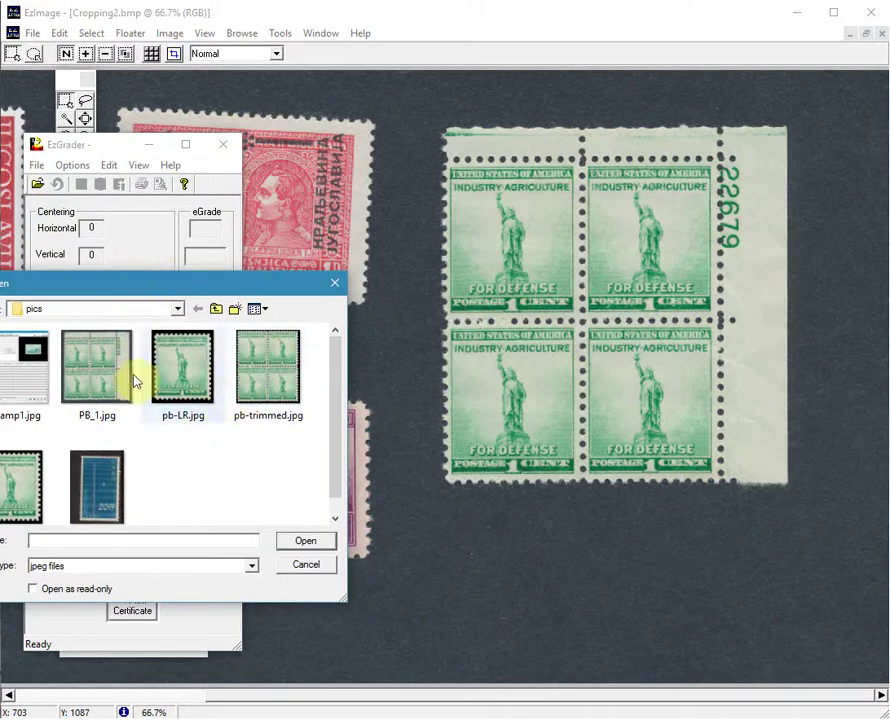
click(98, 373)
click(322, 541)
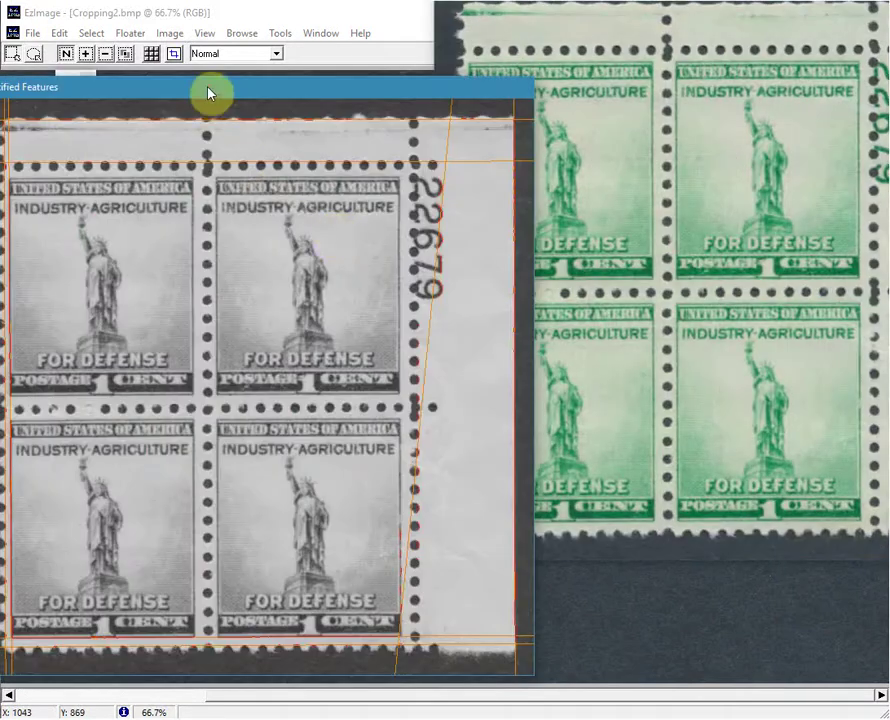
drag(208, 93, 480, 66)
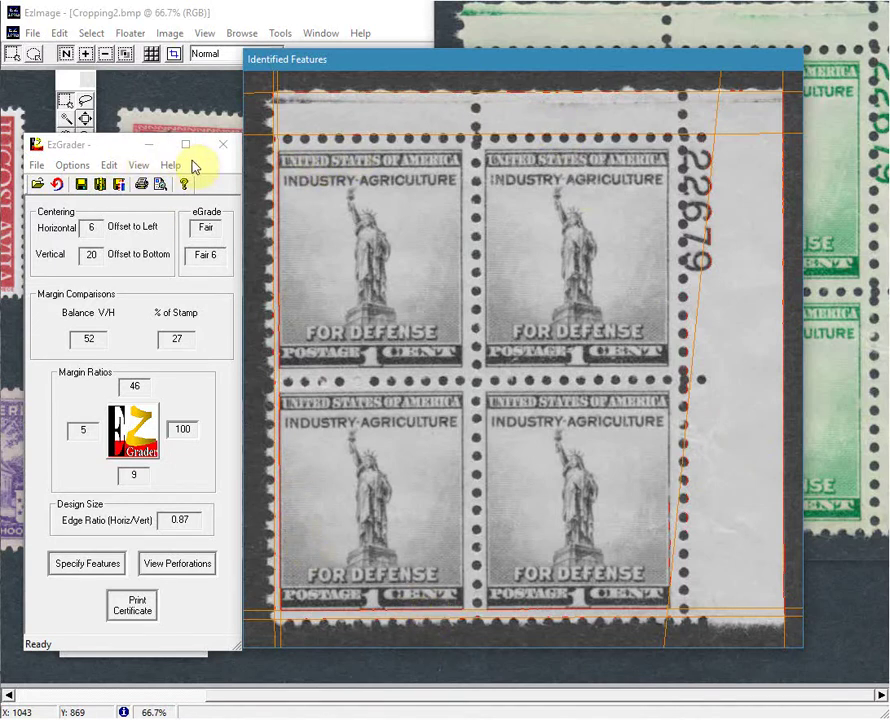
- Return to EzImage and crop the green plate block from Cropping2.bmp with a narrow border, about 697 × 723 pixels
click(154, 148)
click(190, 112)
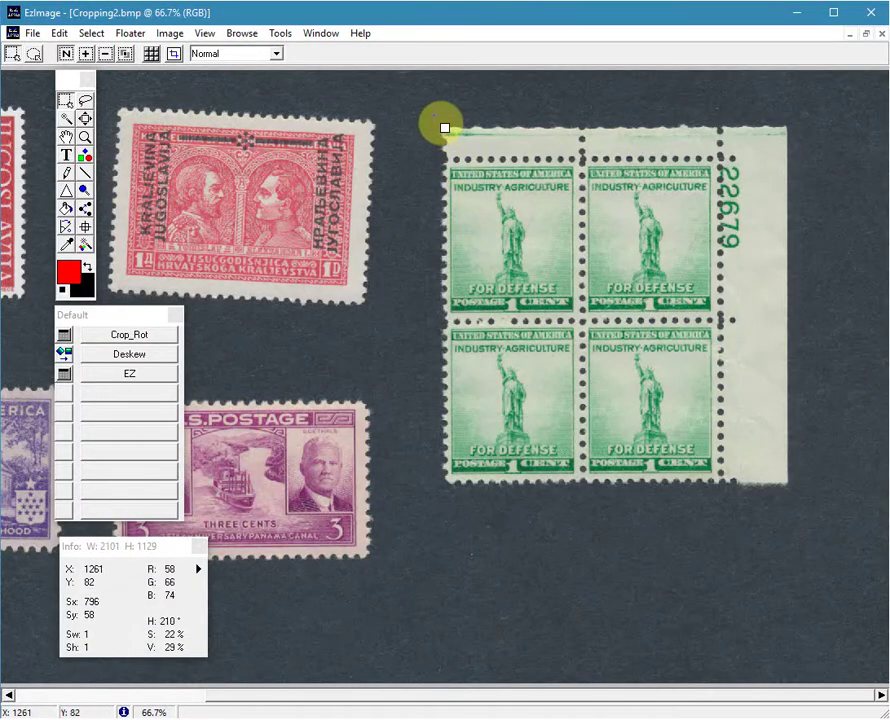
drag(439, 125, 806, 504)
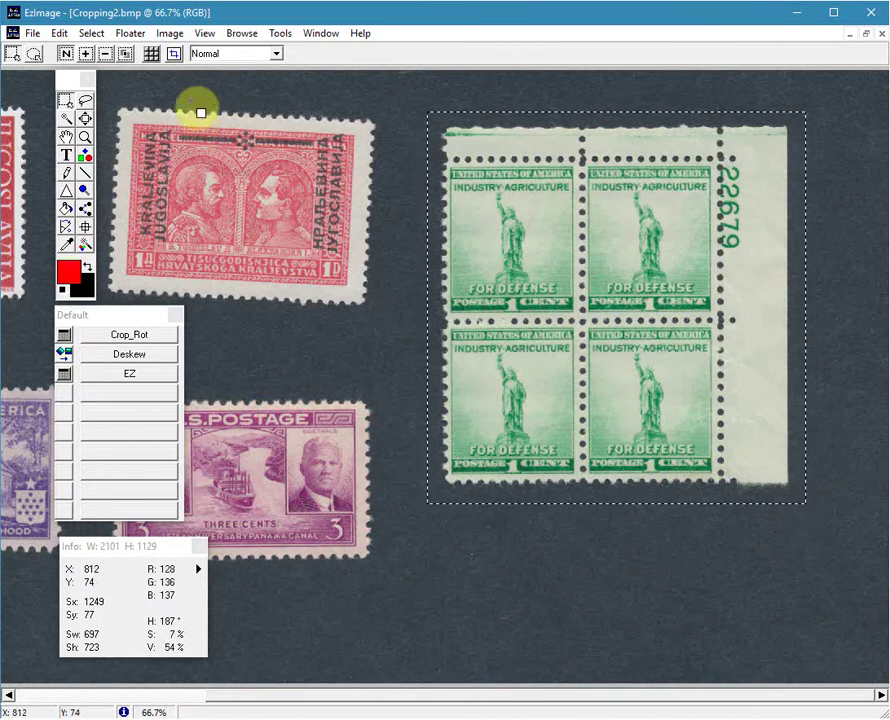
click(175, 55)
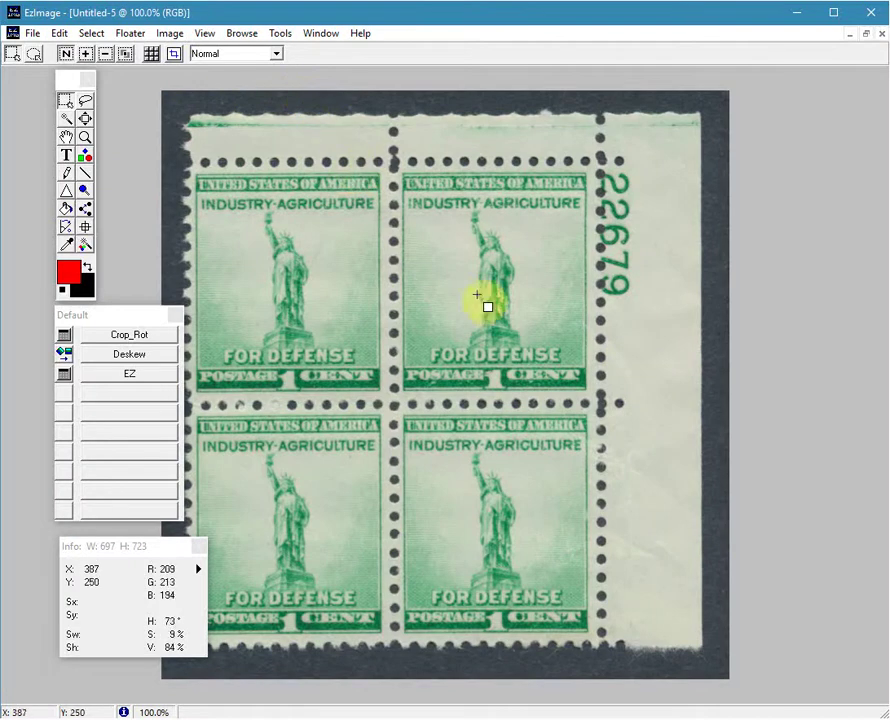
- Select the background around the plate block with the Magic Wand at tolerance 88, clear it to black, and run Deskew
click(66, 121)
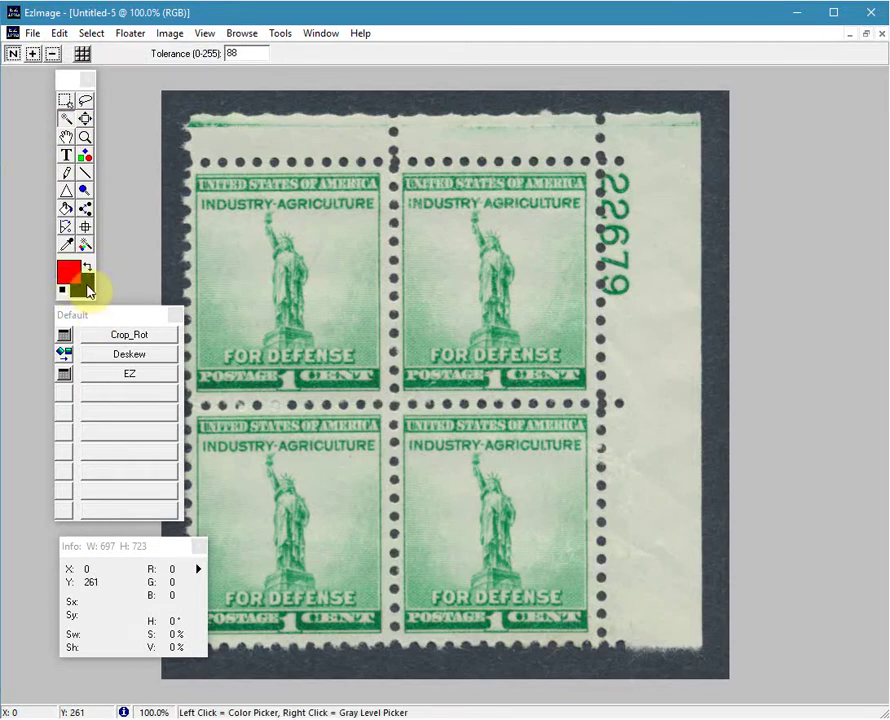
click(179, 135)
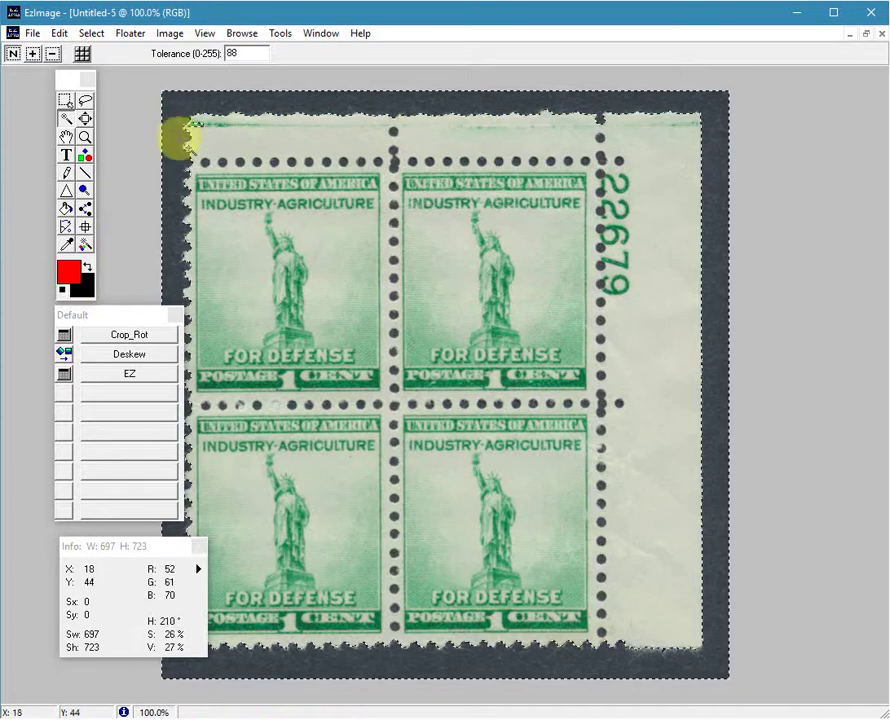
key(Delete)
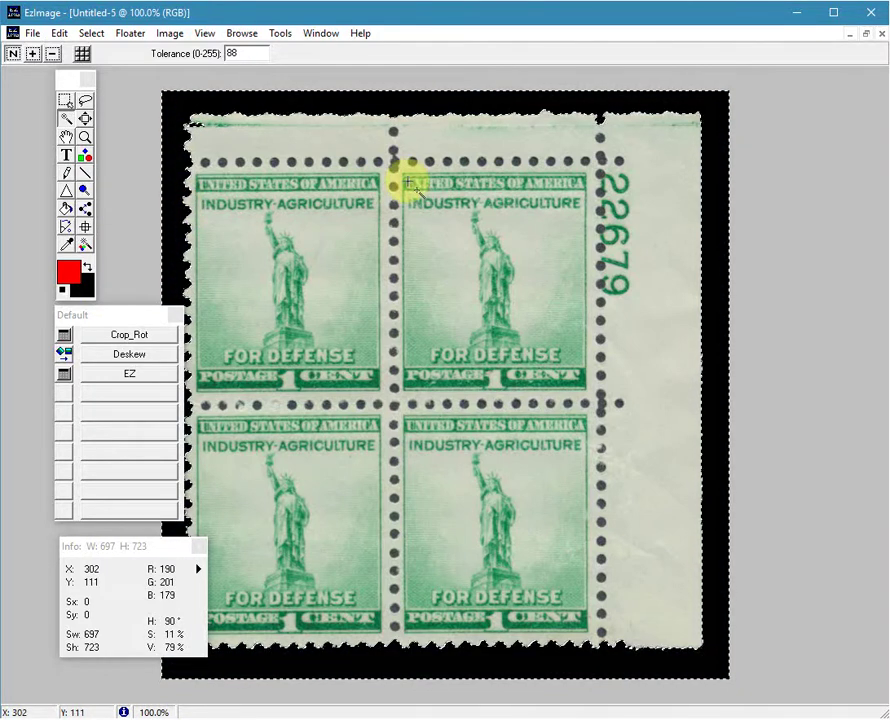
key(ctrl+d)
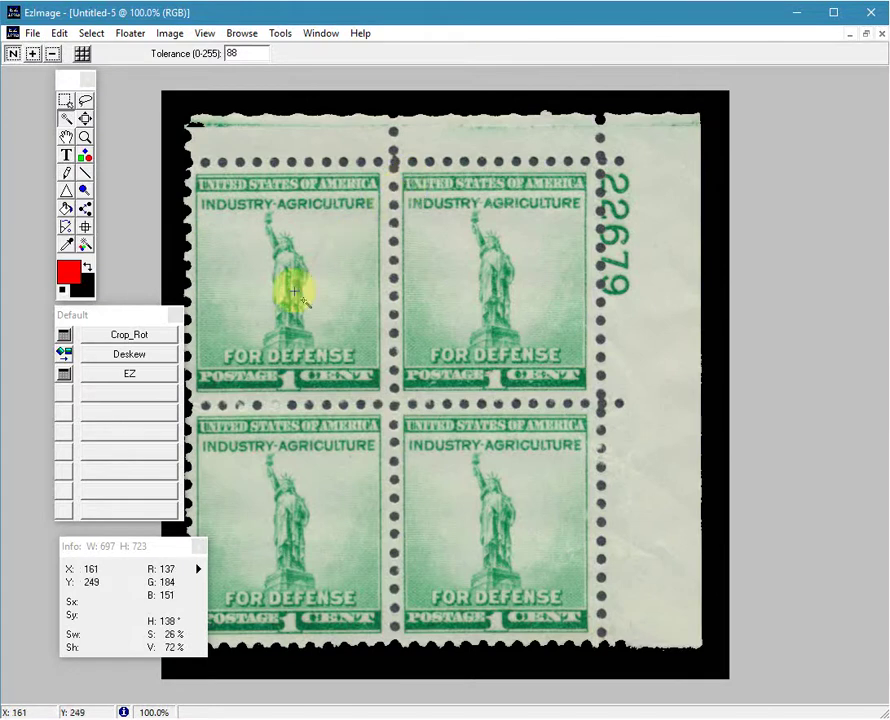
click(131, 357)
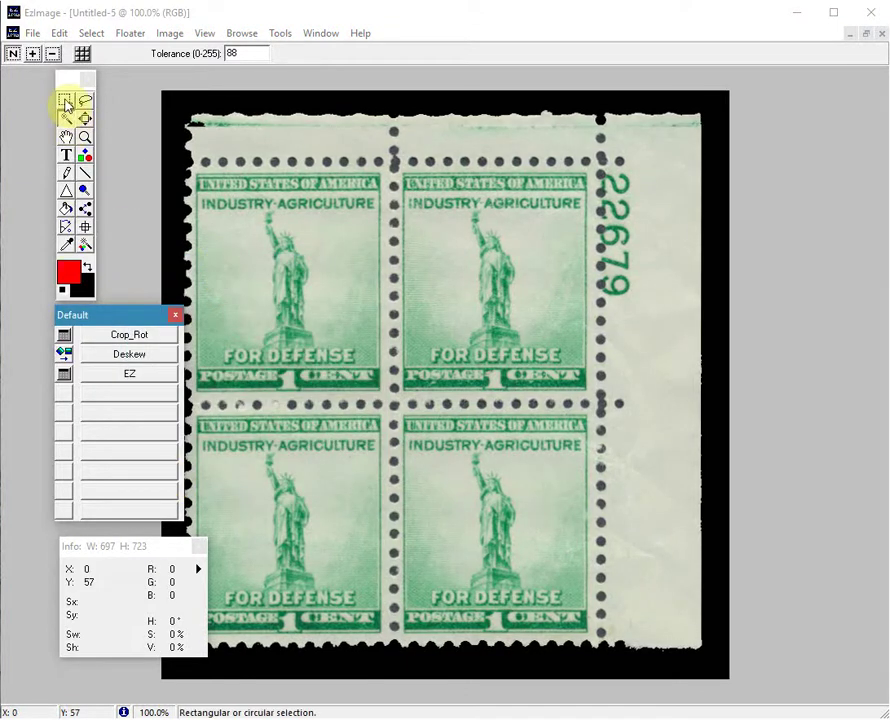
- Clear the selvage strip above the upper stamps to black, down to the middle of the perforation row
click(65, 102)
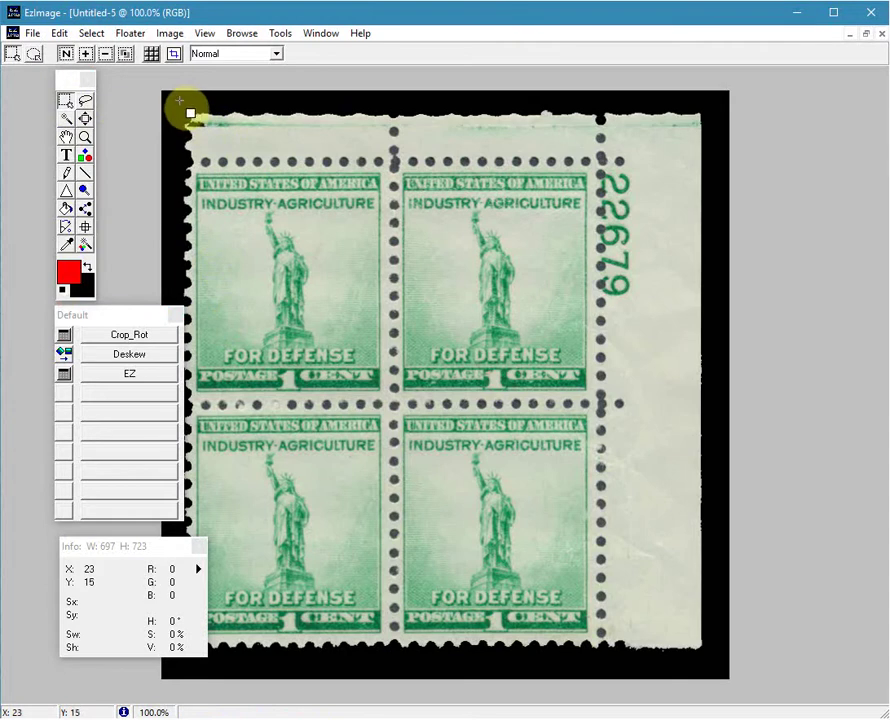
drag(174, 98, 729, 173)
key(Delete)
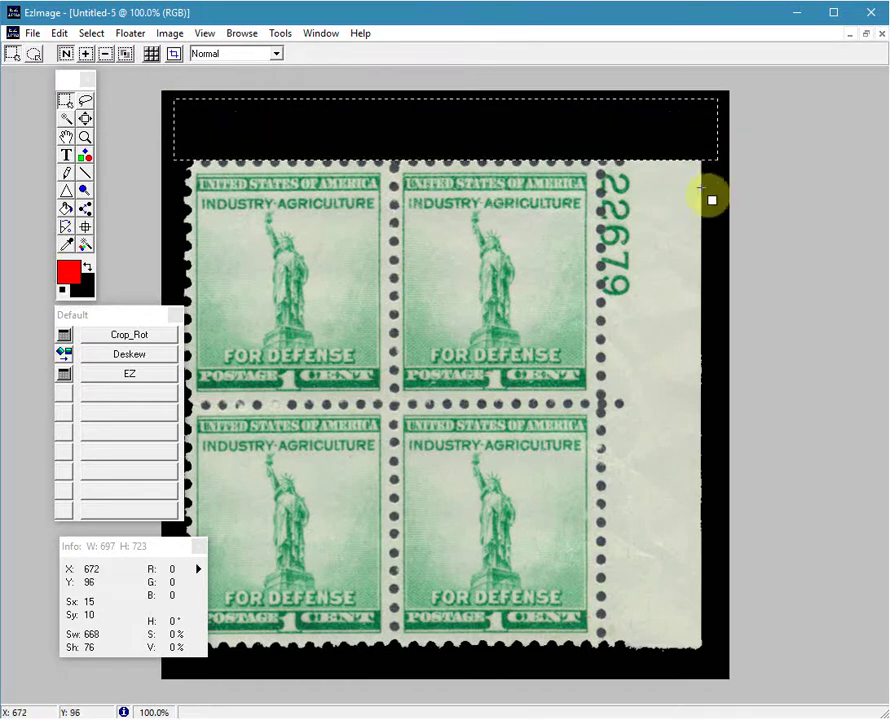
click(660, 235)
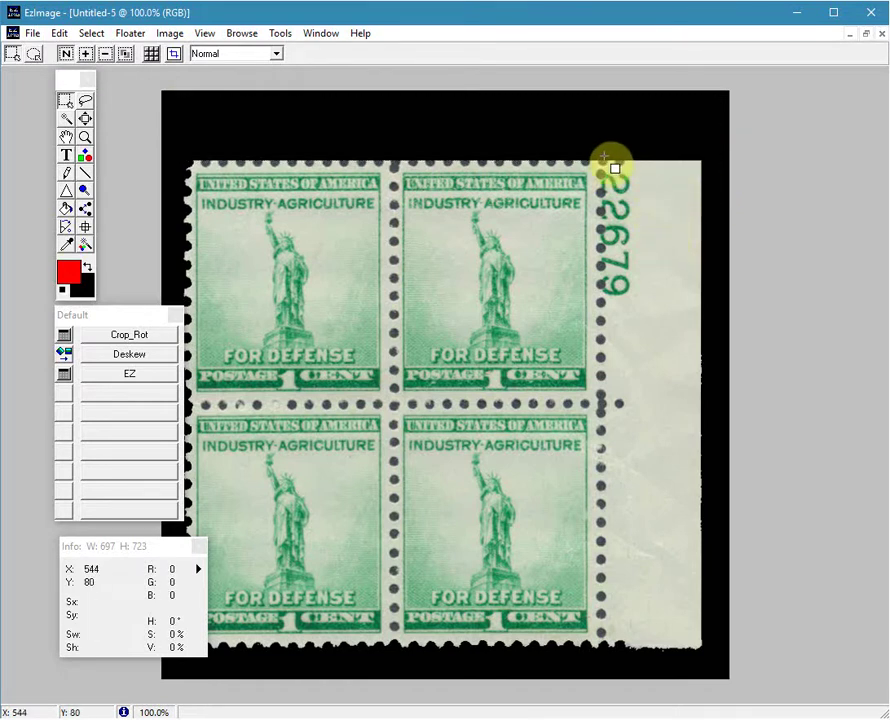
- Clear the selvage carrying plate number 22679 to black, from the middle of the perforation column outward
drag(603, 156, 730, 680)
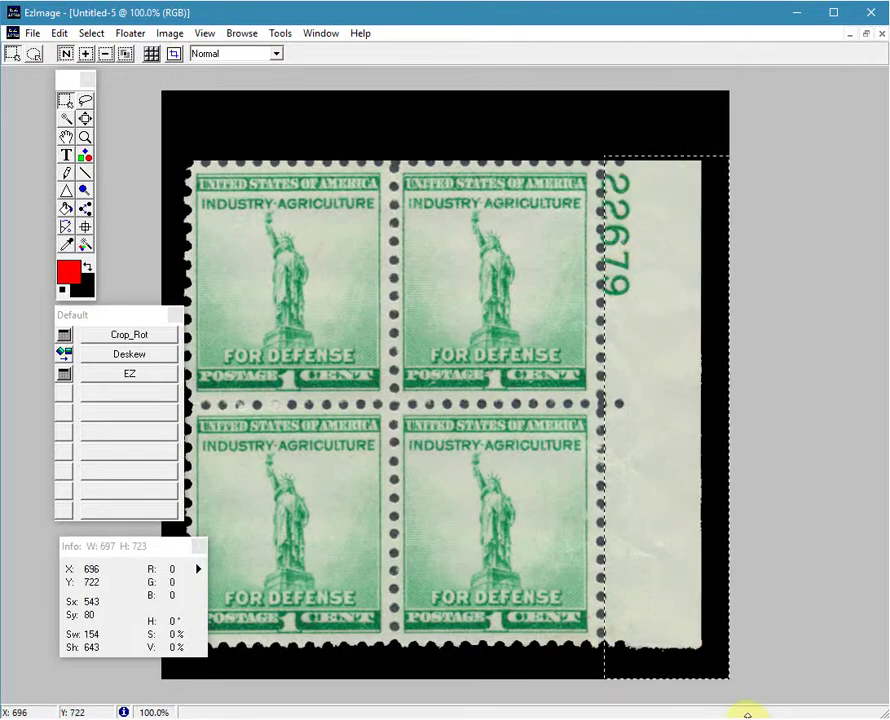
key(Delete)
click(687, 672)
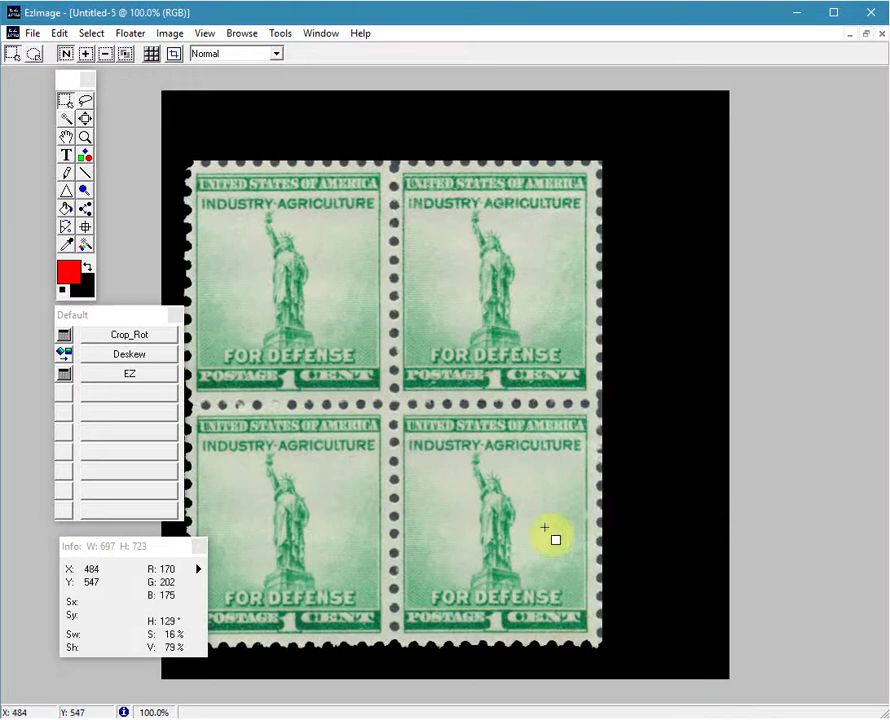
- Select the black surroundings and outer perforation holes of the four-stamp block with the Magic Wand, clear them to black, and deselect
click(72, 123)
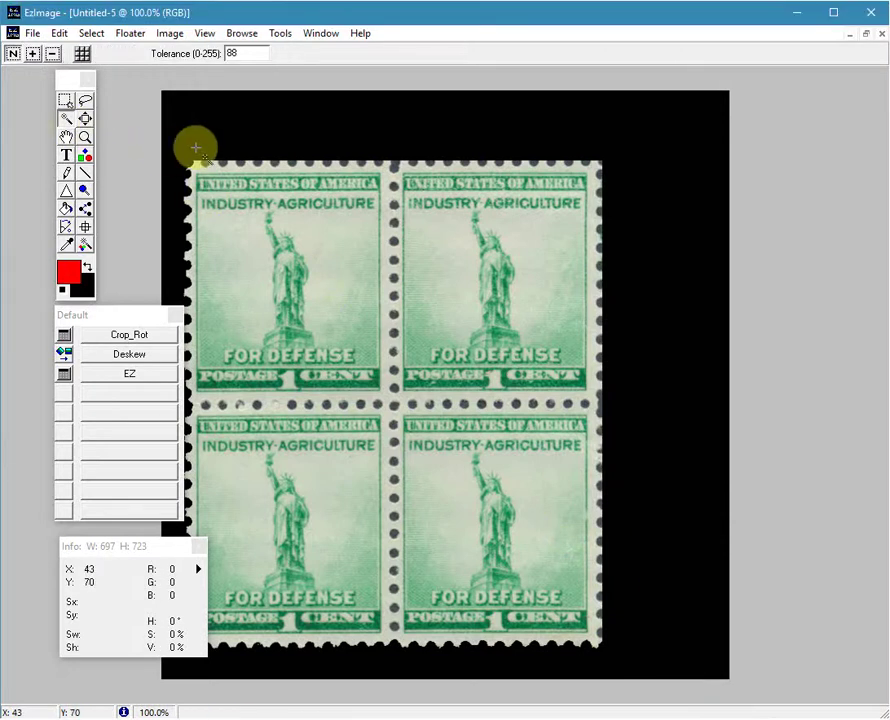
click(198, 148)
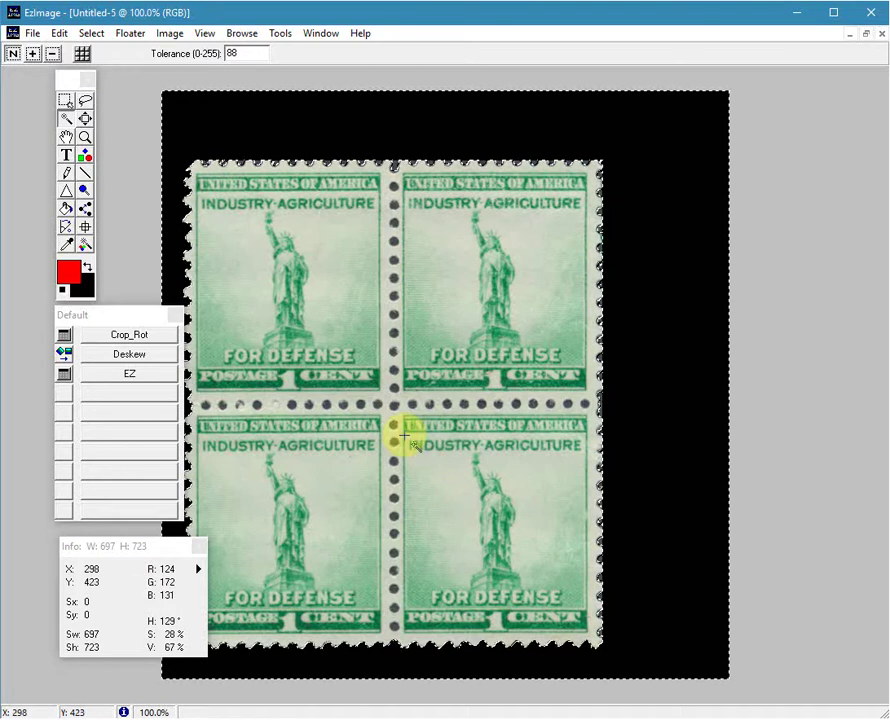
key(ctrl+d)
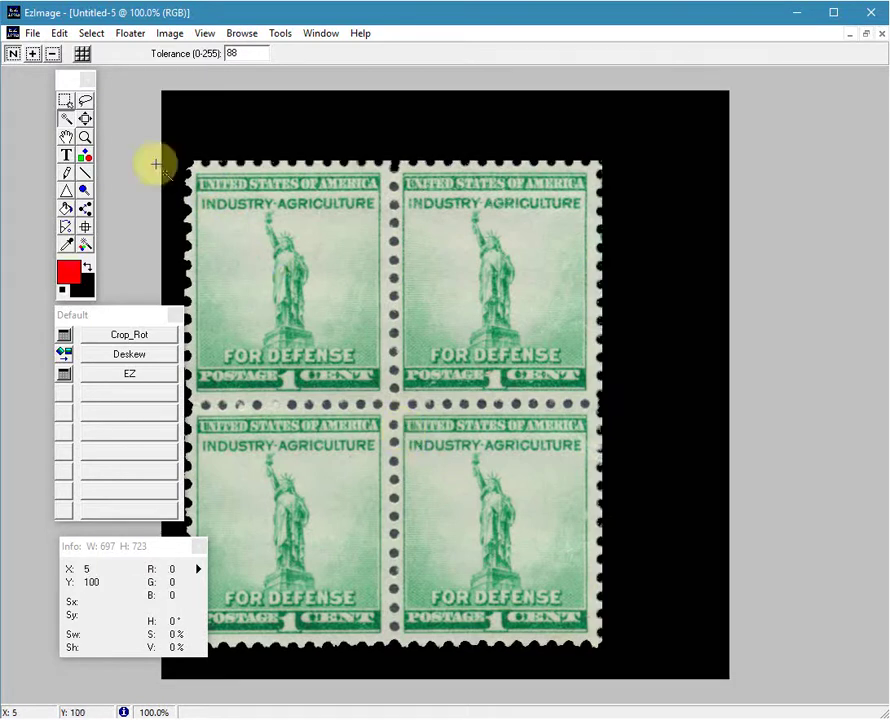
- Crop the image to the trimmed block of four with a narrow black border, about 538 × 625 pixels
click(65, 100)
drag(176, 152, 613, 658)
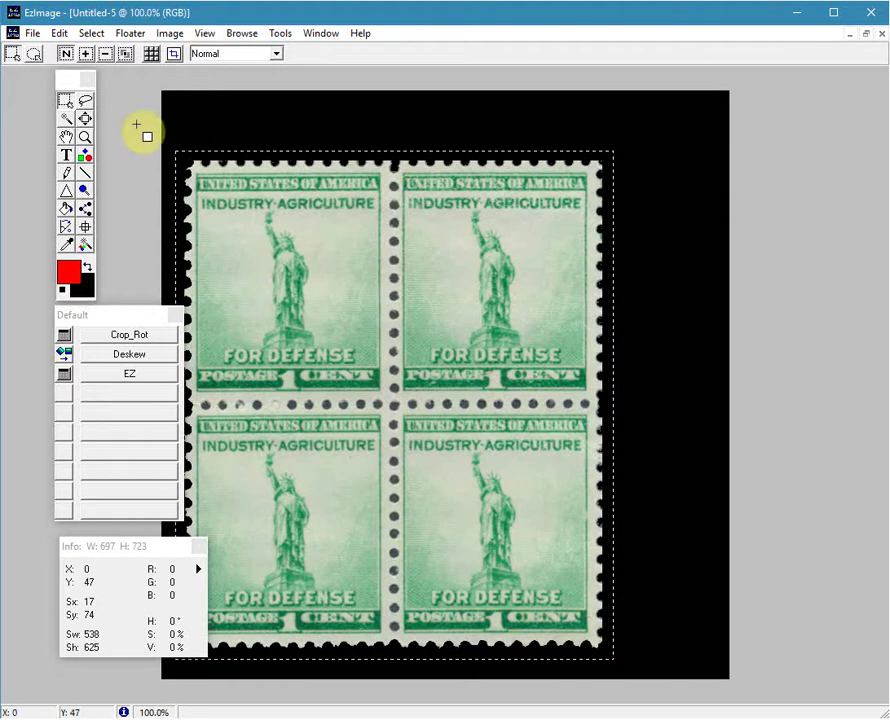
click(174, 53)
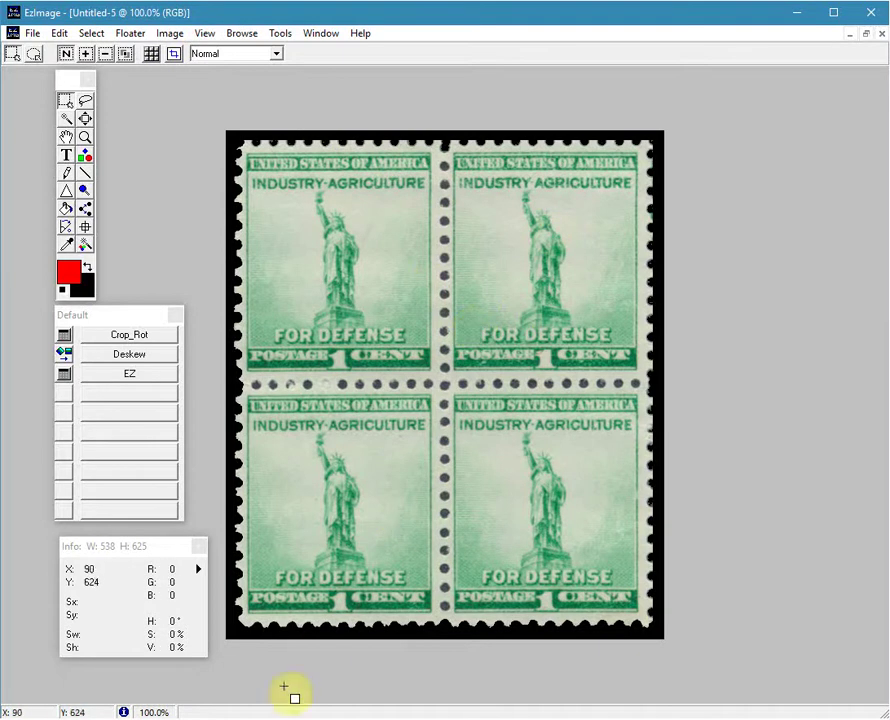
- Switch to EzGrader, open pb-trimmed.jpg for grading, and move the Identified Features window clear of the grading results
click(264, 719)
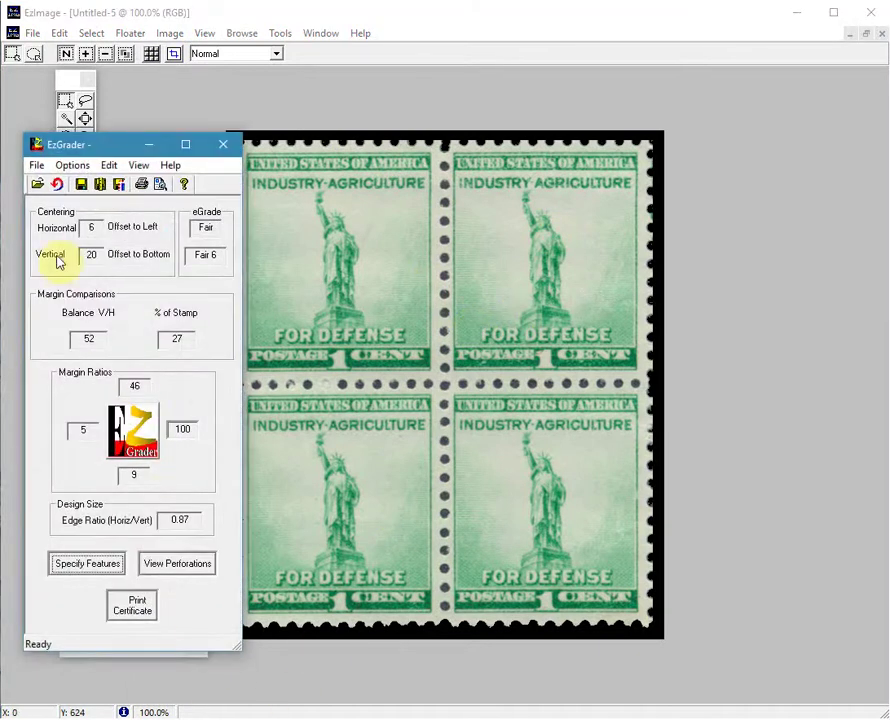
click(37, 184)
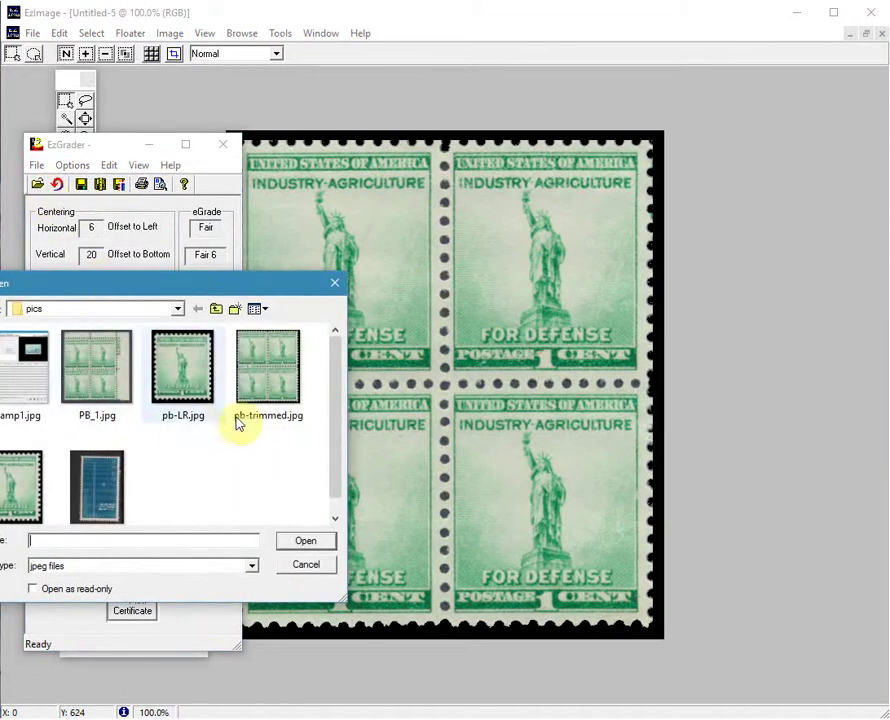
click(268, 388)
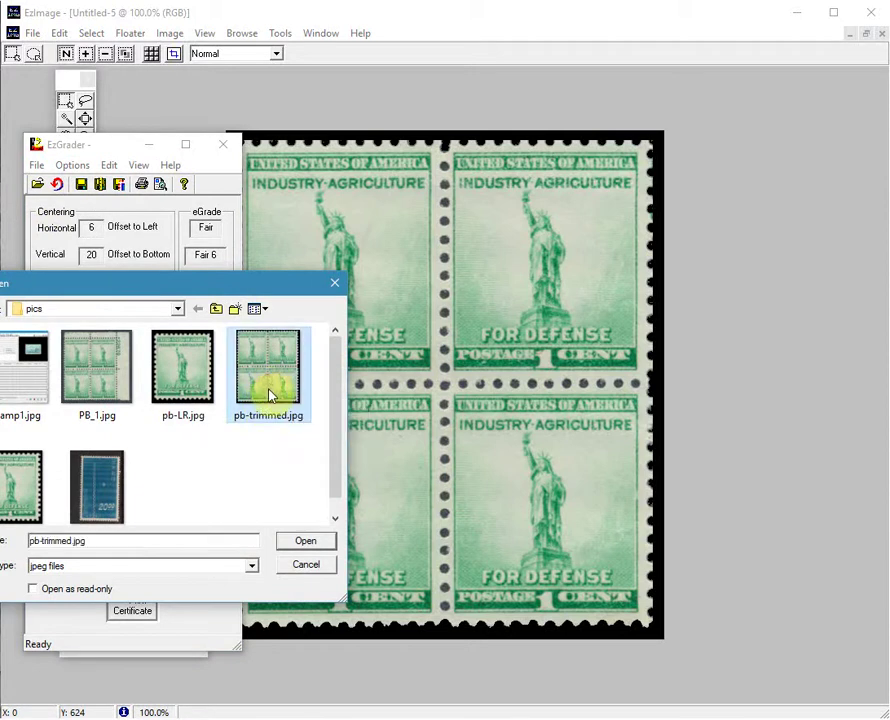
click(305, 540)
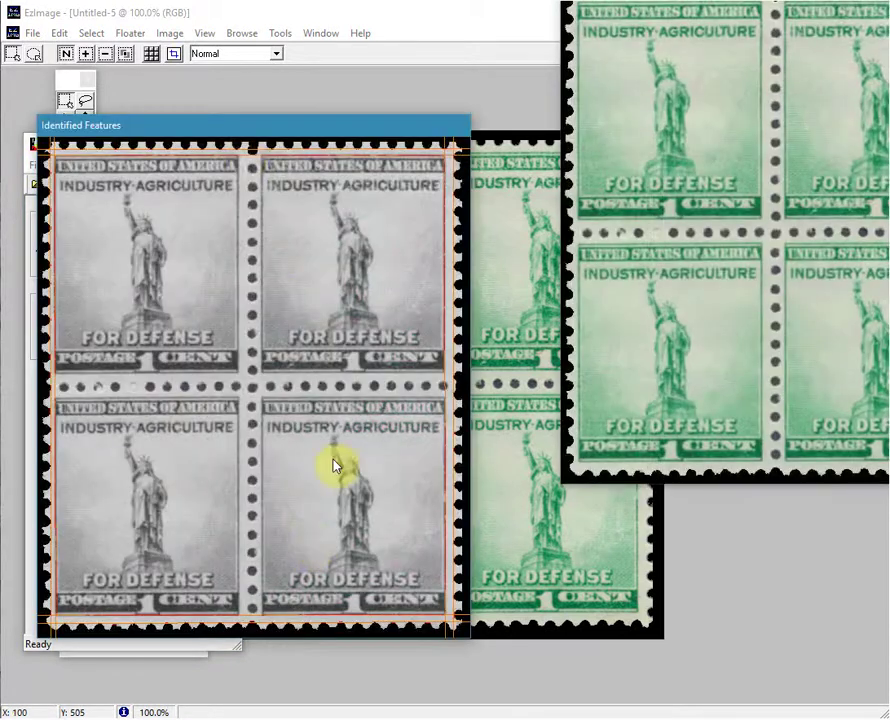
drag(243, 136, 446, 131)
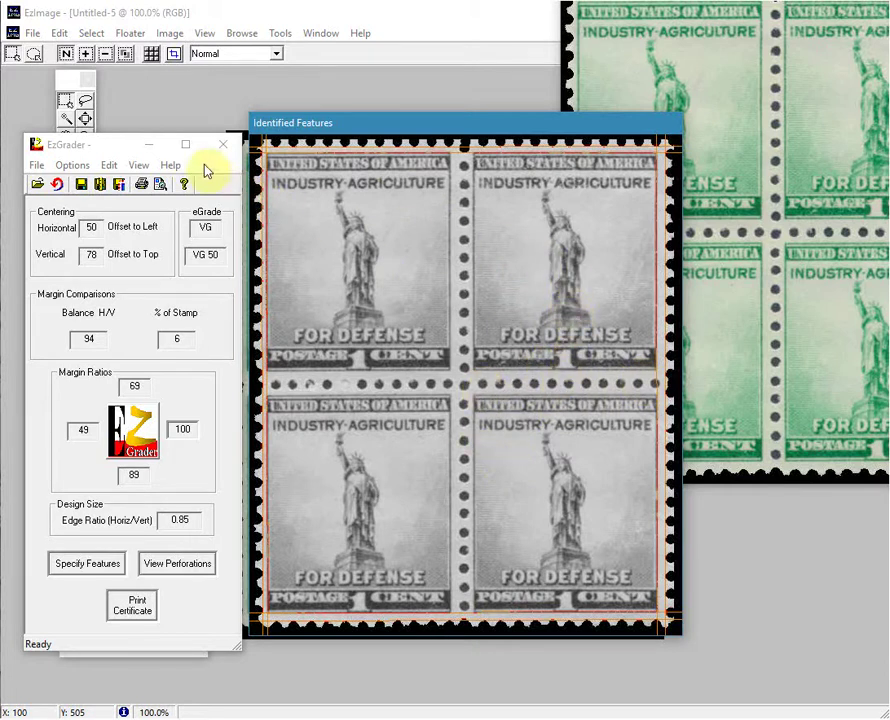
- Return to EzImage and clear the two left-hand stamps of the block to black, up to the middle perforation column
click(158, 152)
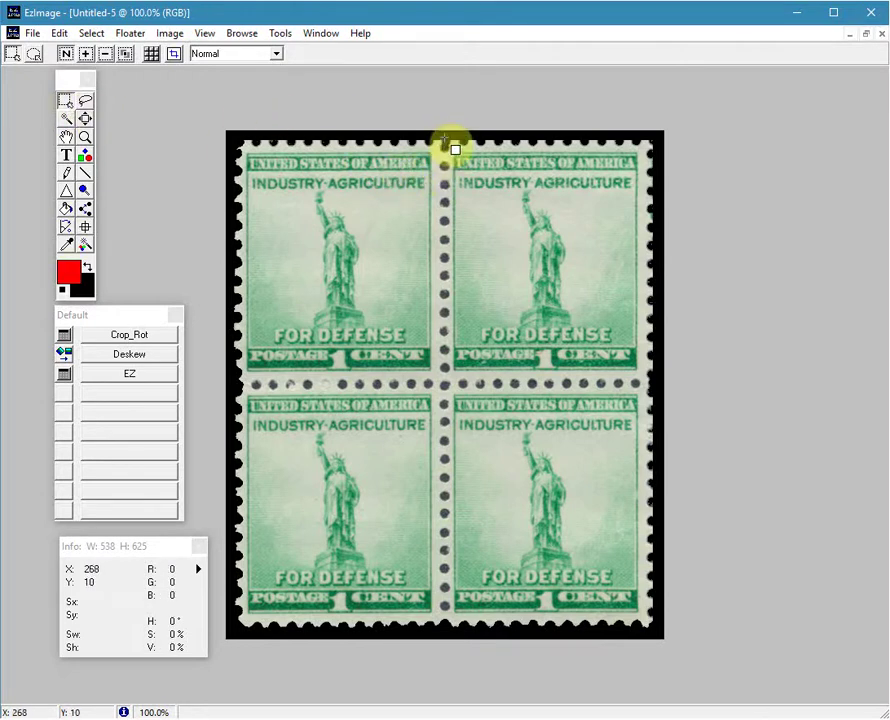
drag(443, 136, 151, 695)
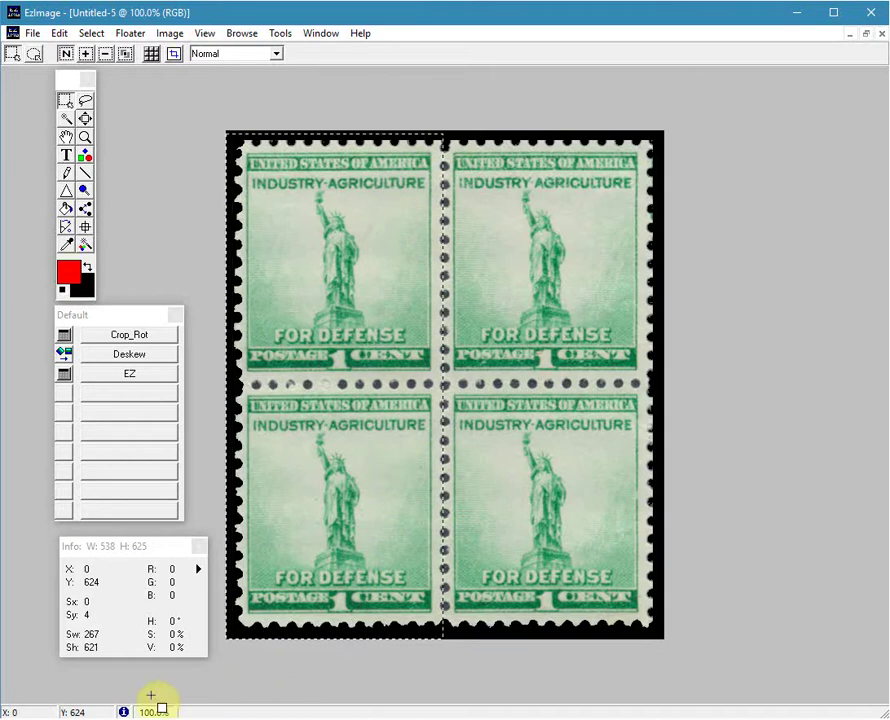
key(Delete)
click(481, 421)
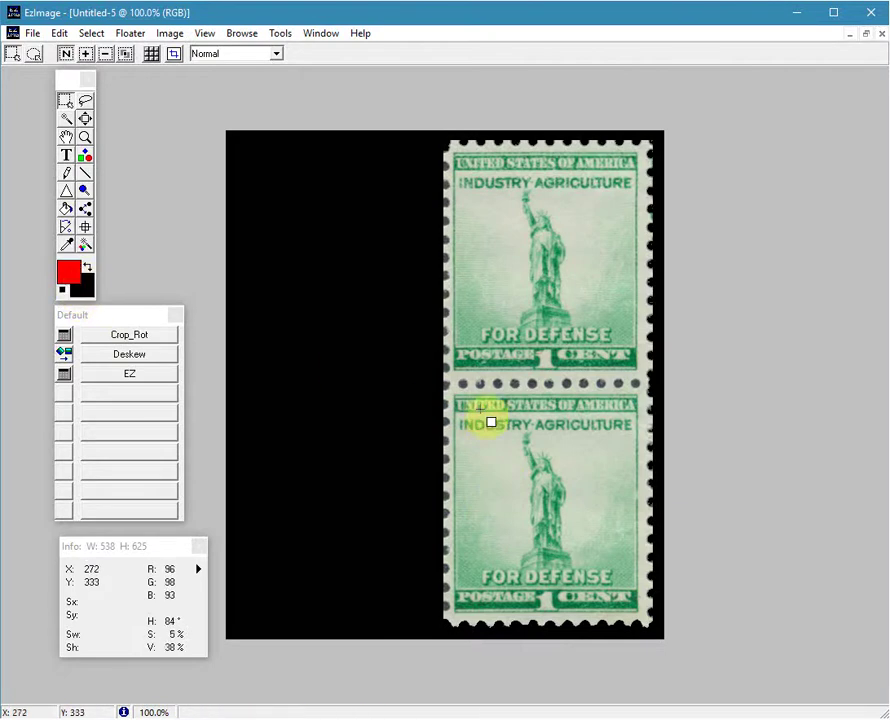
- Clear the lower-right stamp to black, from the middle of the horizontal perforation row downward
drag(441, 387, 663, 638)
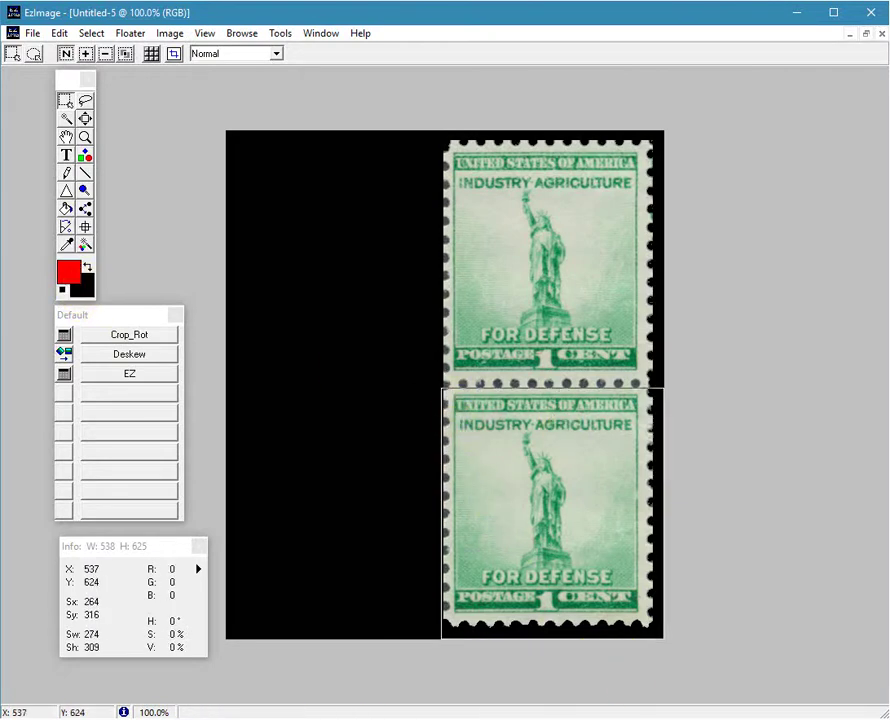
key(Delete)
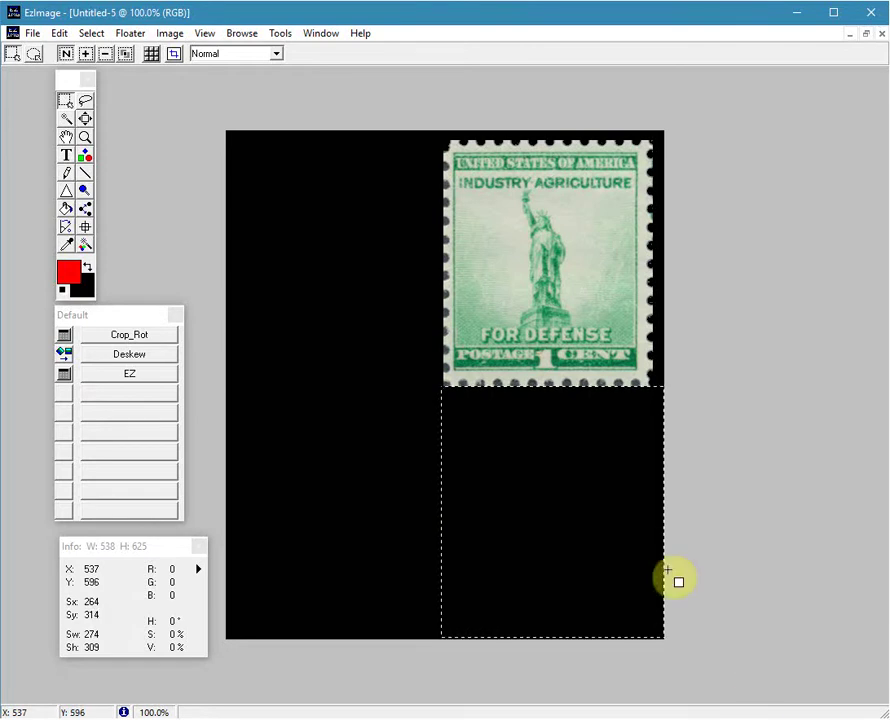
click(458, 420)
- Select the black surroundings and perforation holes of the single remaining stamp with the Magic Wand, clear them to black, and deselect
click(65, 119)
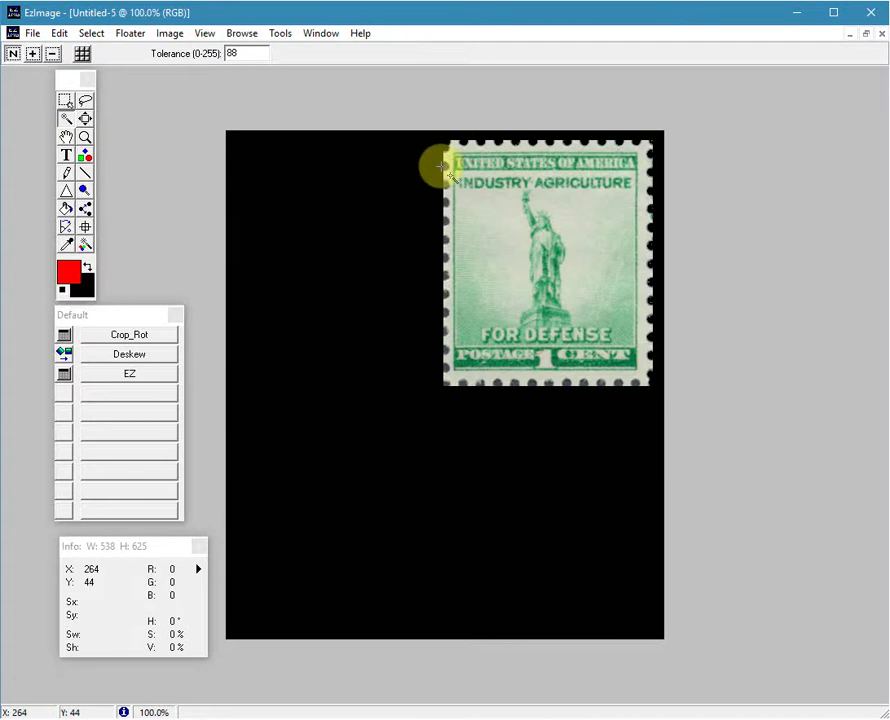
click(251, 258)
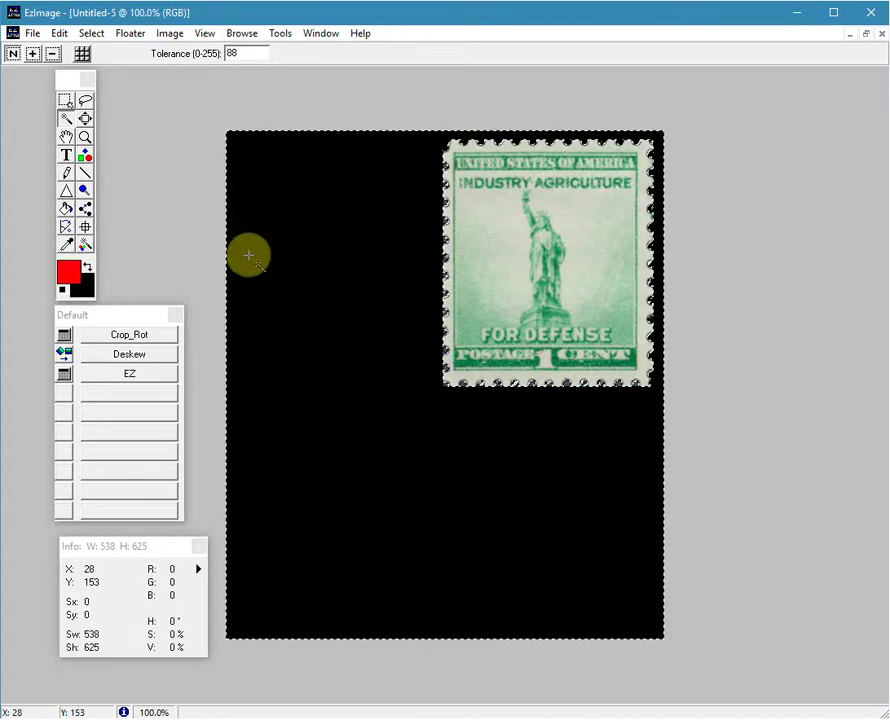
key(ctrl+d)
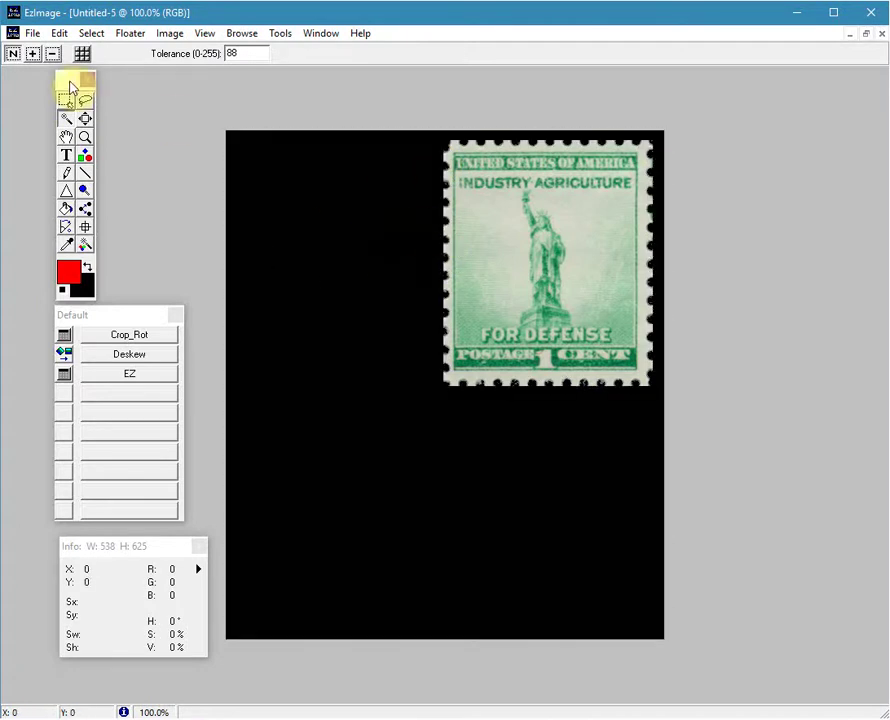
- Crop the image to a rectangle around the single remaining green stamp, about 284 × 318 pixels
click(65, 101)
drag(433, 391, 649, 139)
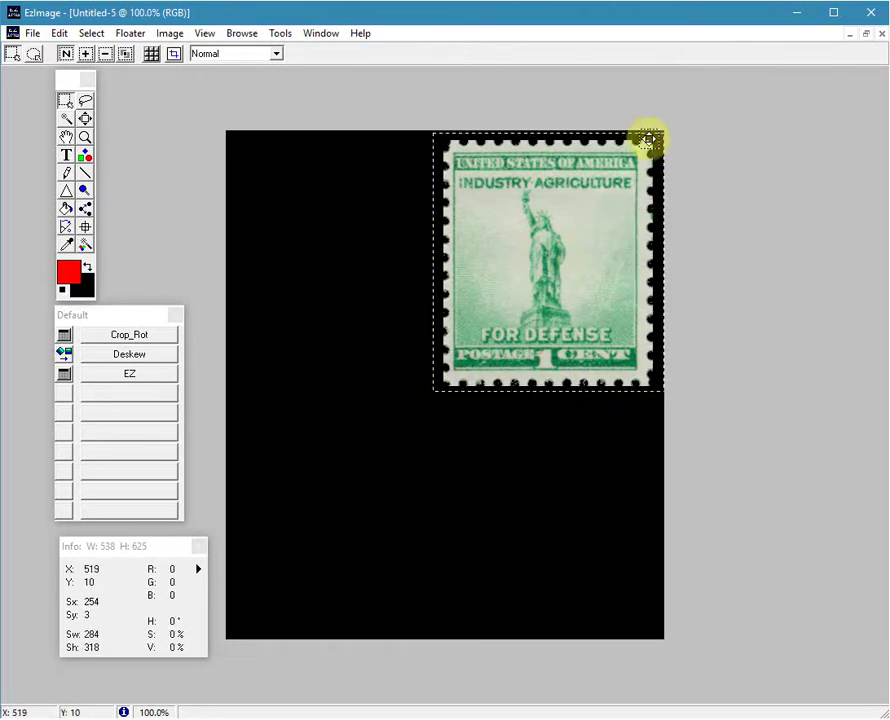
click(174, 54)
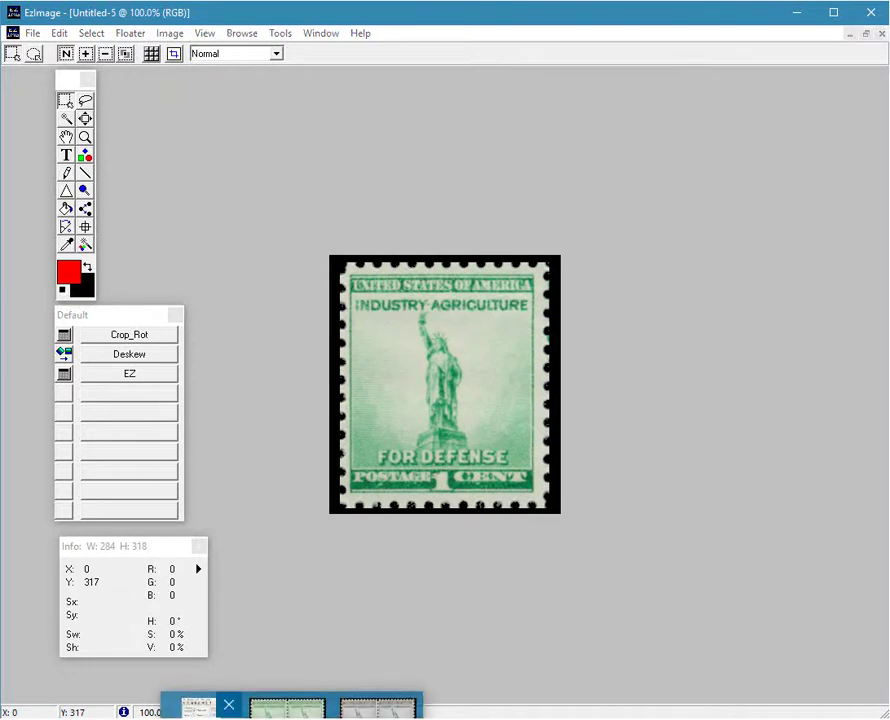
- Switch to EzGrader, open pb-LR.jpg for grading, and place the Identified Features and stamp image windows side by side next to the results
click(280, 710)
click(37, 185)
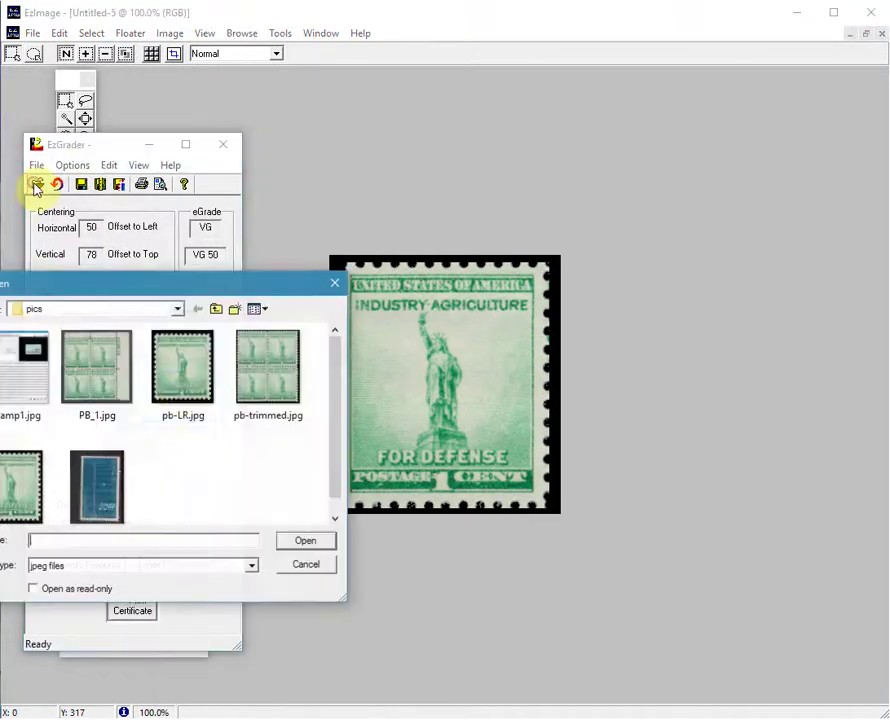
drag(181, 284, 224, 290)
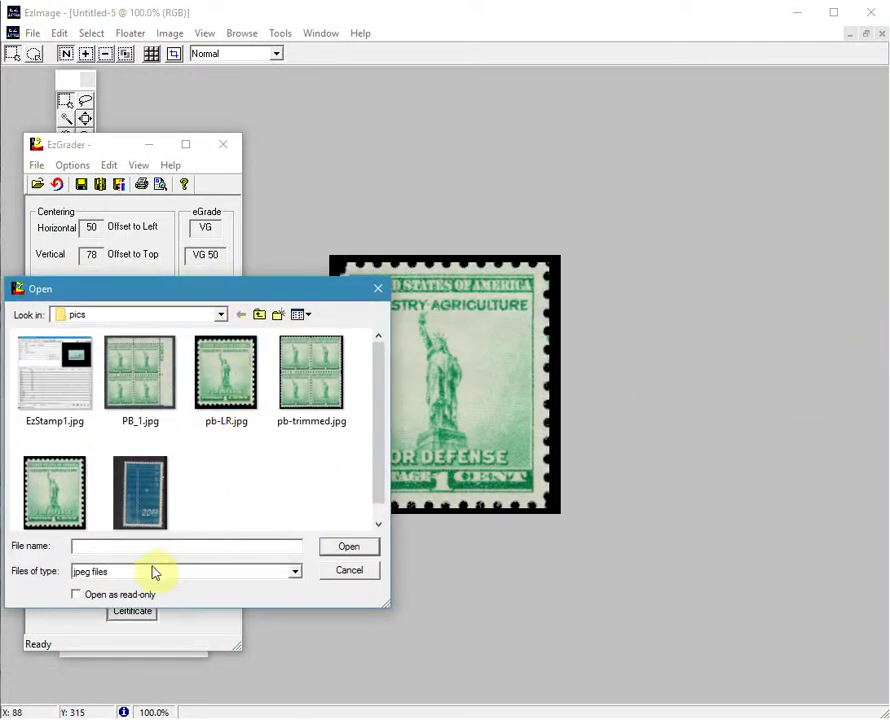
click(378, 523)
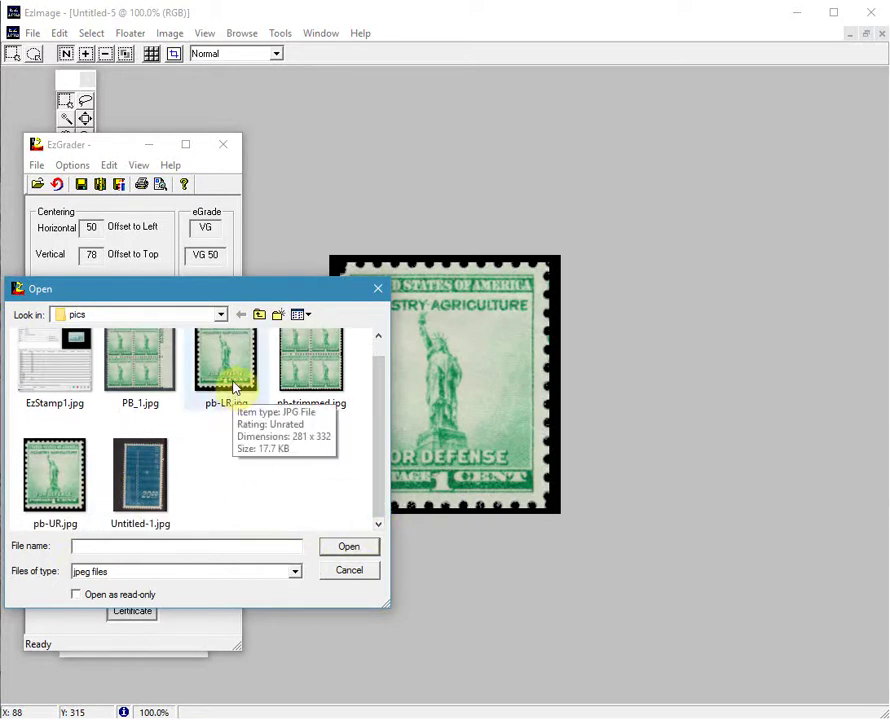
click(236, 345)
click(355, 547)
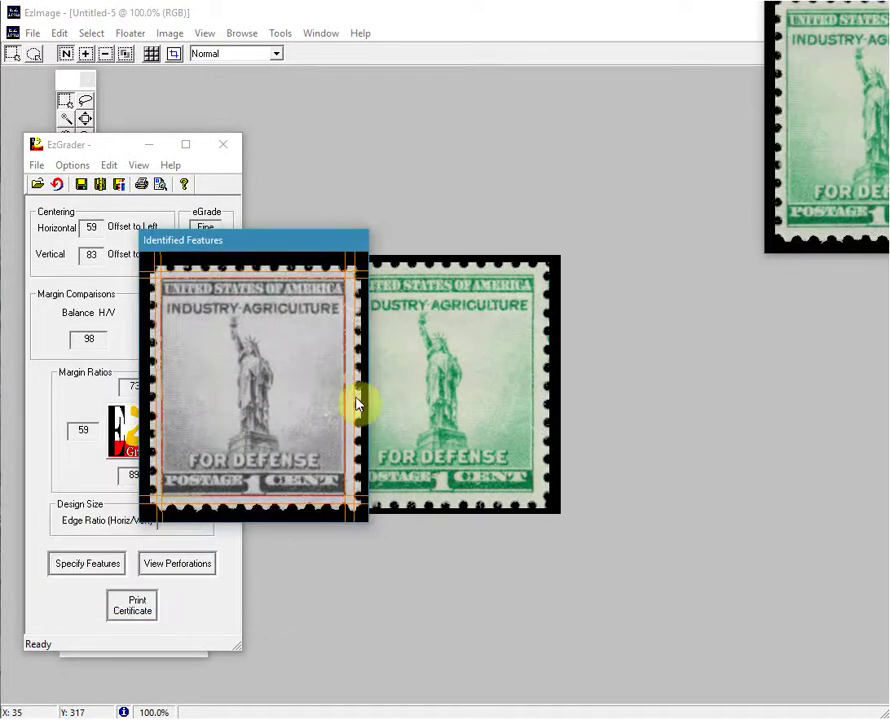
drag(284, 254, 425, 144)
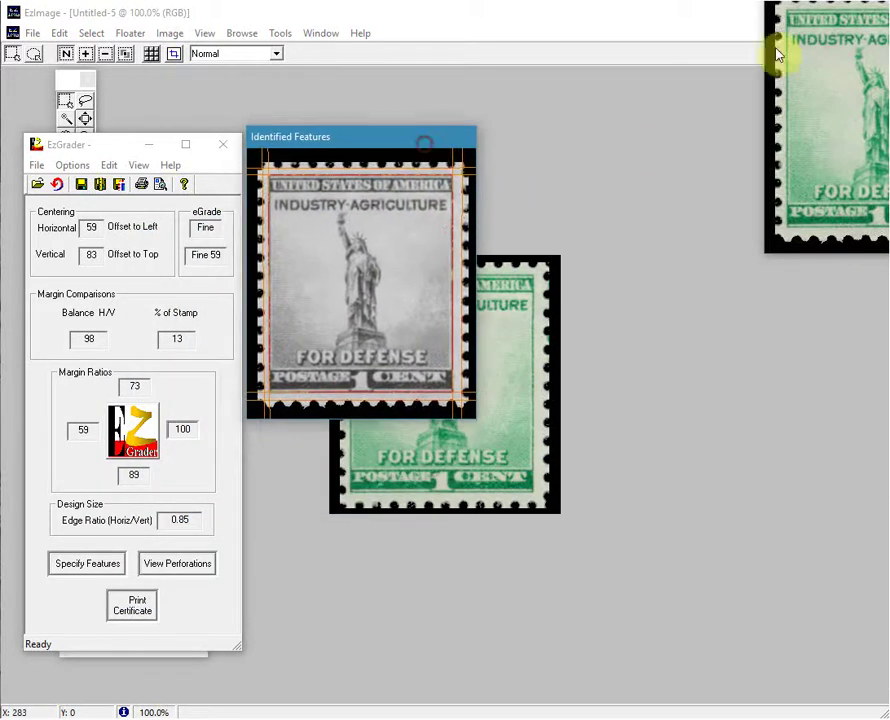
drag(852, 5, 568, 135)
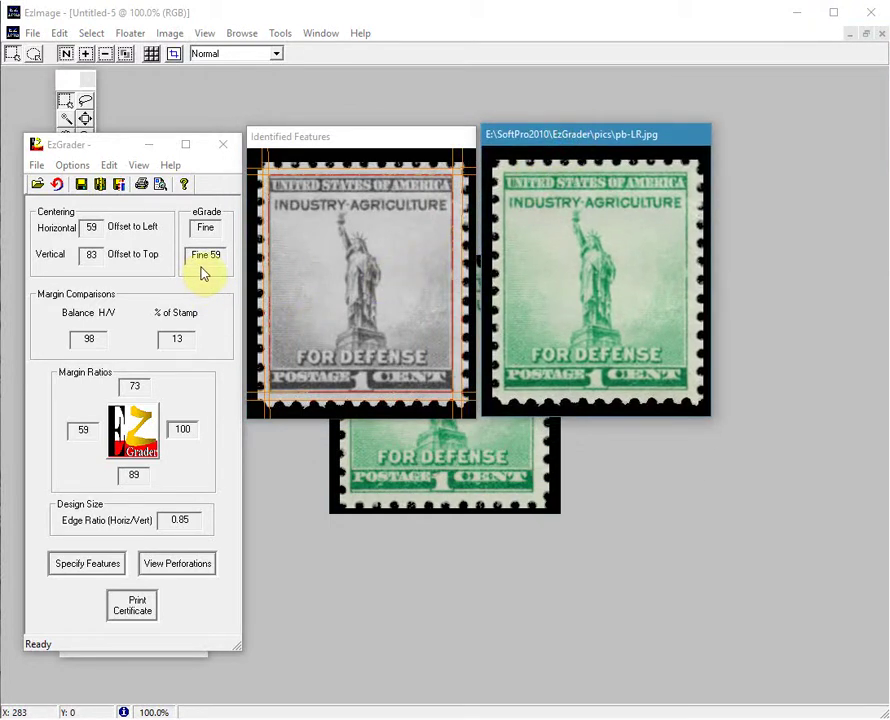
- Open pb-UR.jpg for grading and place its Identified Features and stamp image windows side by side next to the results
click(38, 185)
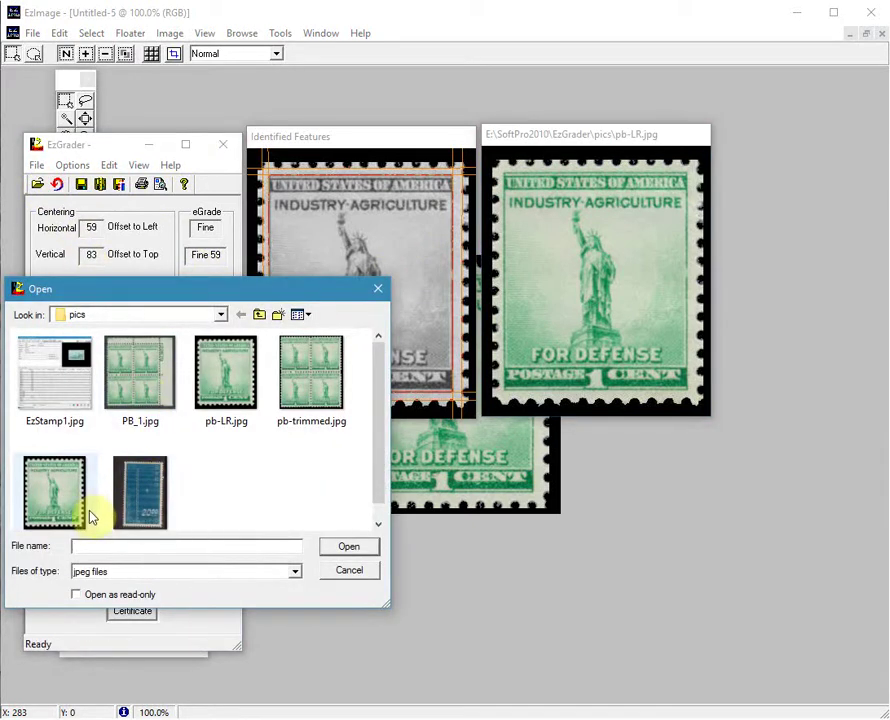
click(45, 515)
click(349, 546)
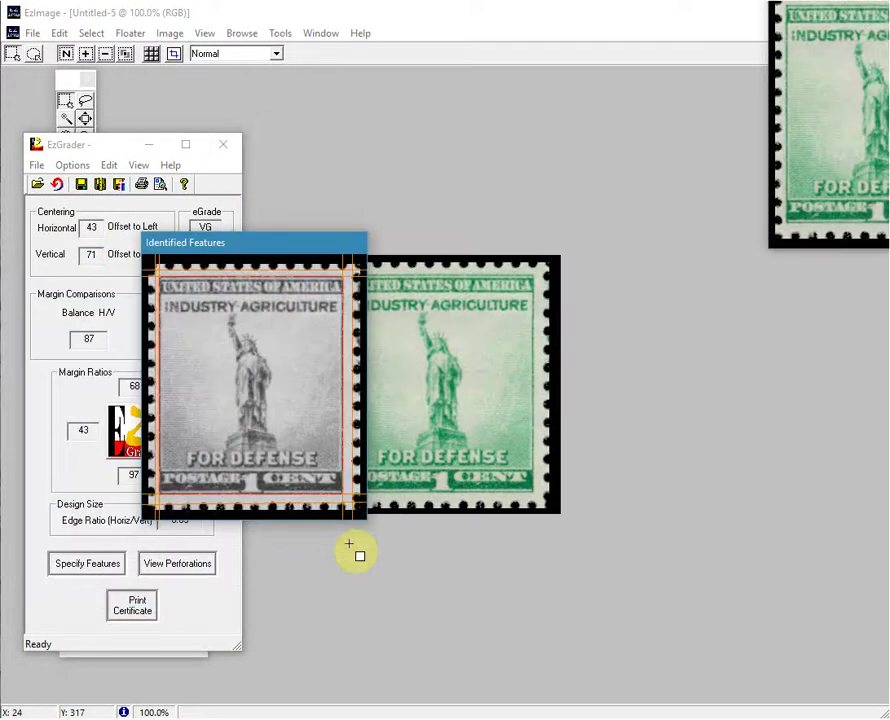
drag(303, 232, 370, 144)
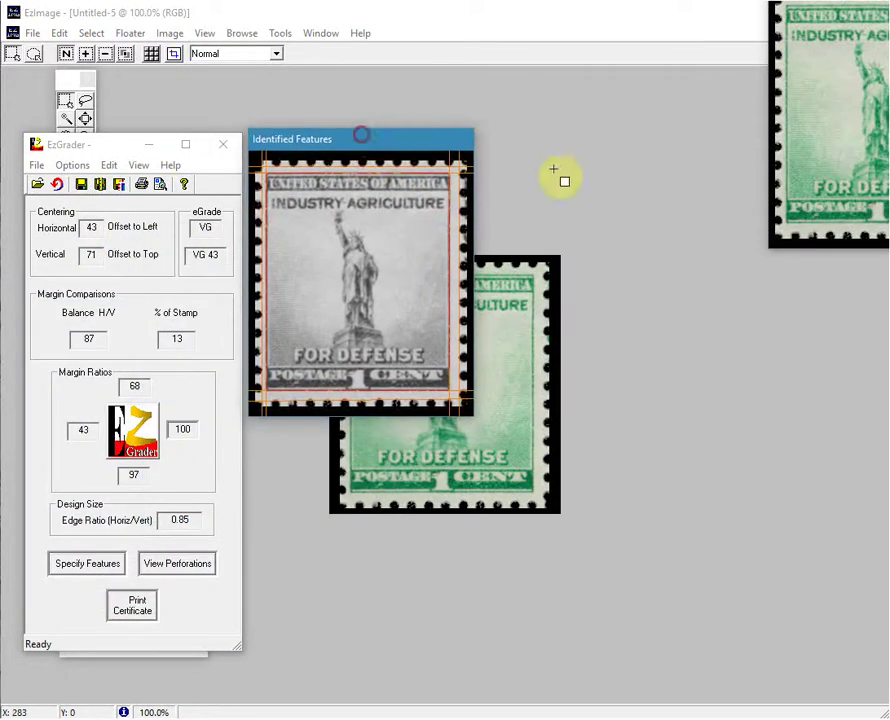
drag(808, 2, 517, 145)
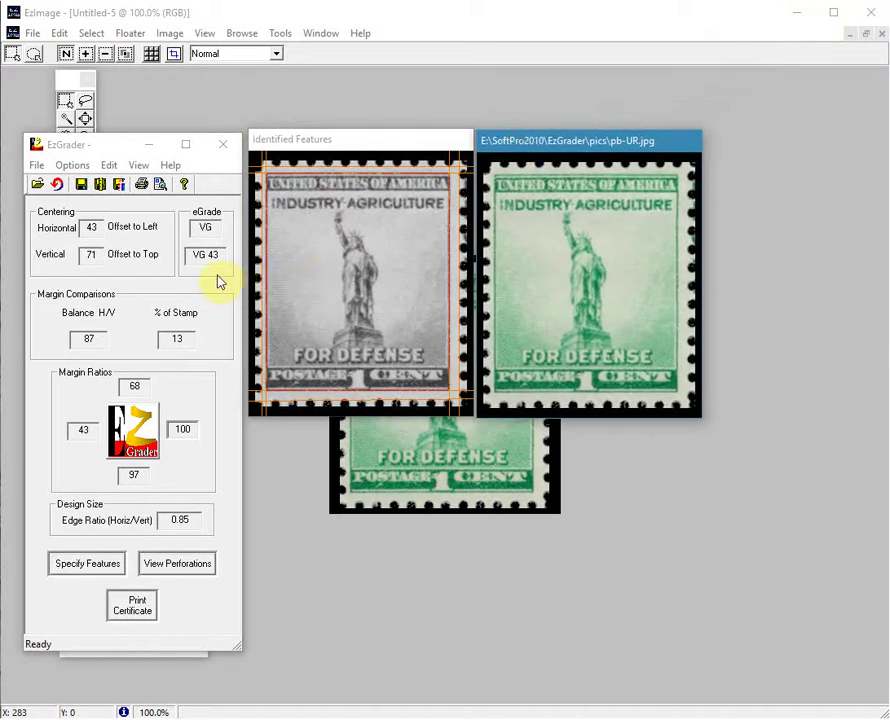
- Return to EzImage and close the cropped single-stamp image Untitled-5 without saving it
click(284, 104)
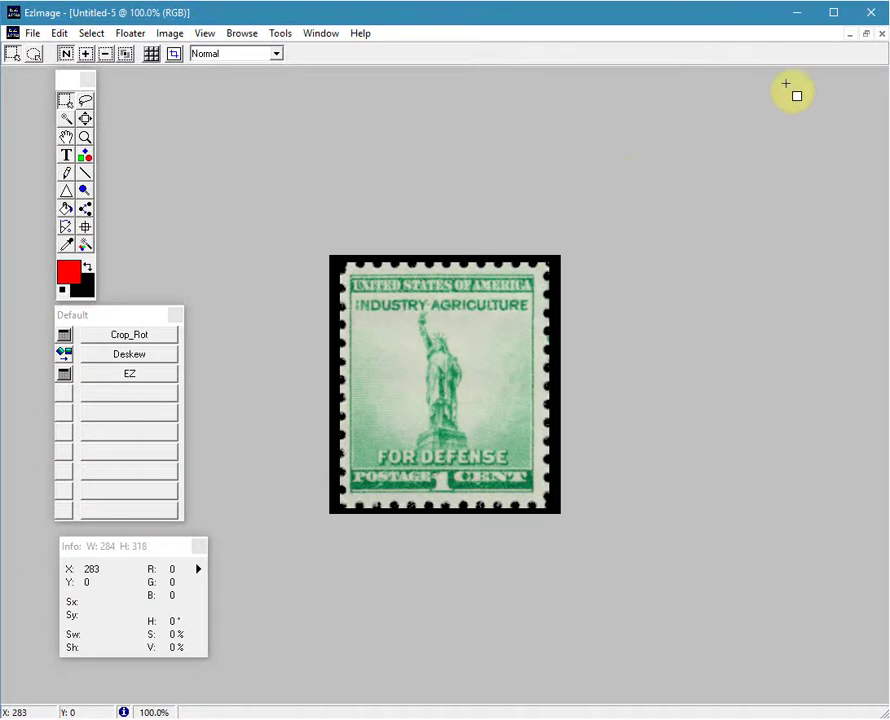
click(864, 34)
click(333, 93)
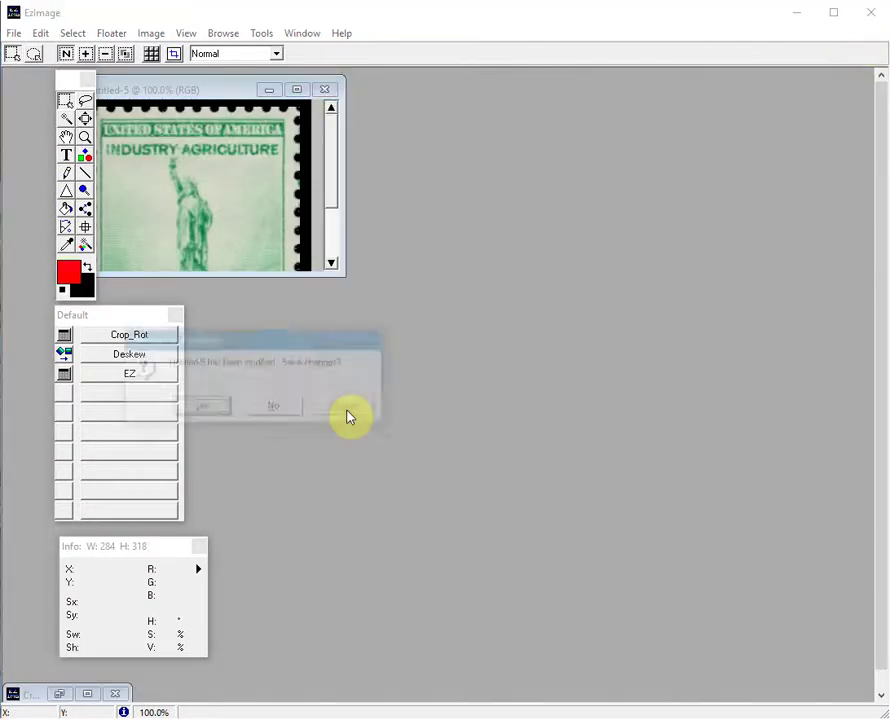
click(290, 412)
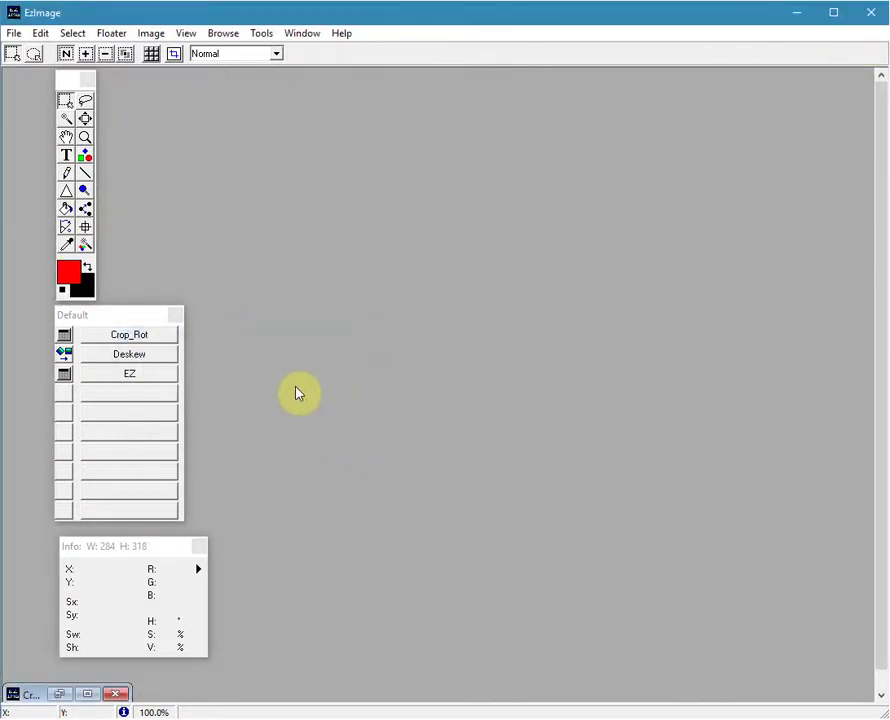
- Maximize Cropping2.bmp and crop the tilted red Kraljevina Jugoslavija stamp into its own image, about 535 × 435 pixels
click(89, 694)
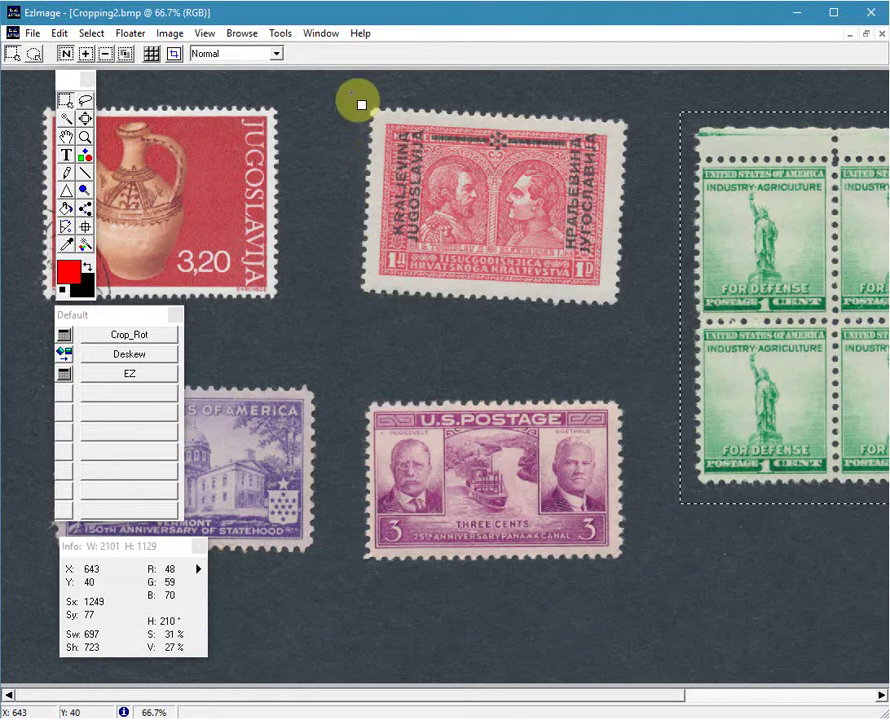
drag(348, 91, 640, 326)
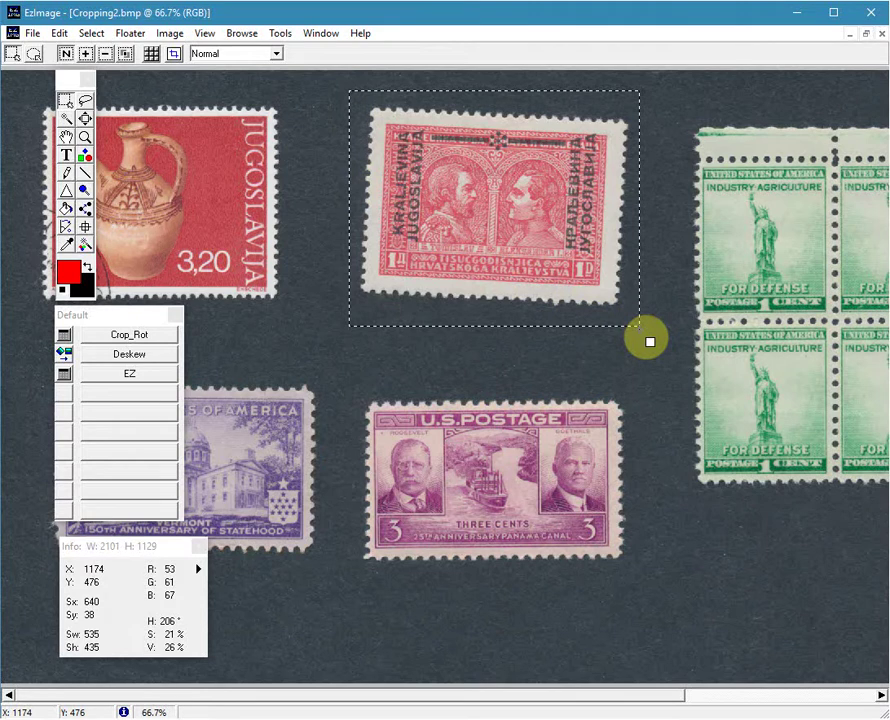
click(176, 56)
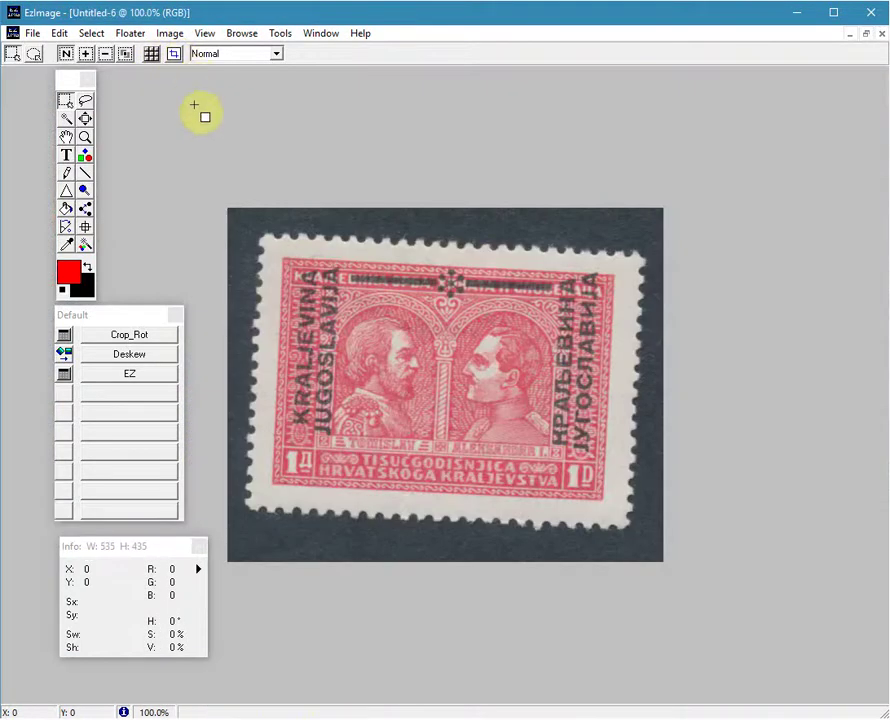
- Select the dark background around the red stamp with the Magic Wand, clear it to black, and deselect
click(66, 118)
click(240, 297)
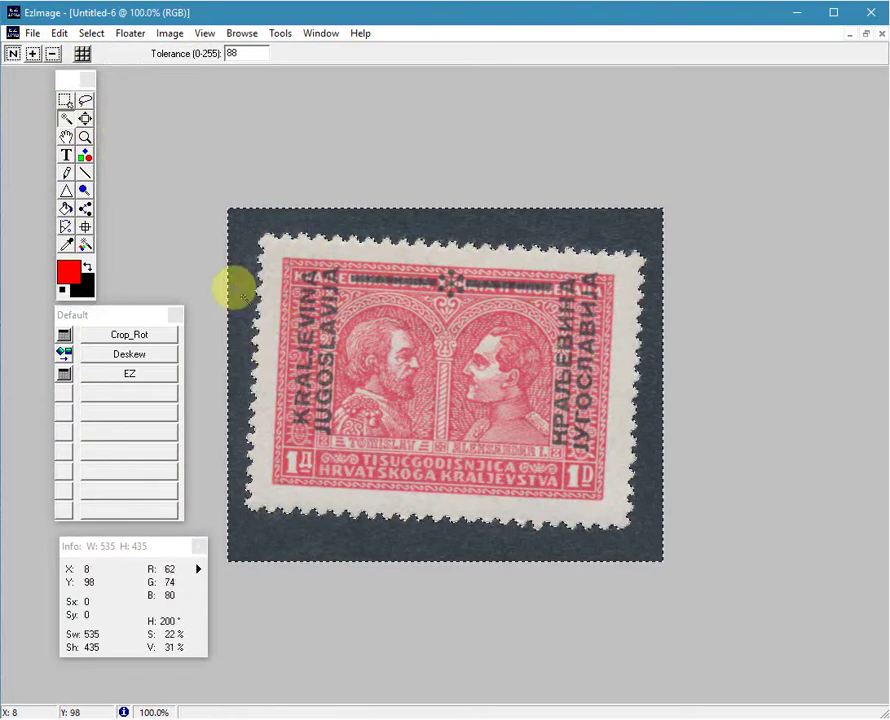
key(Delete)
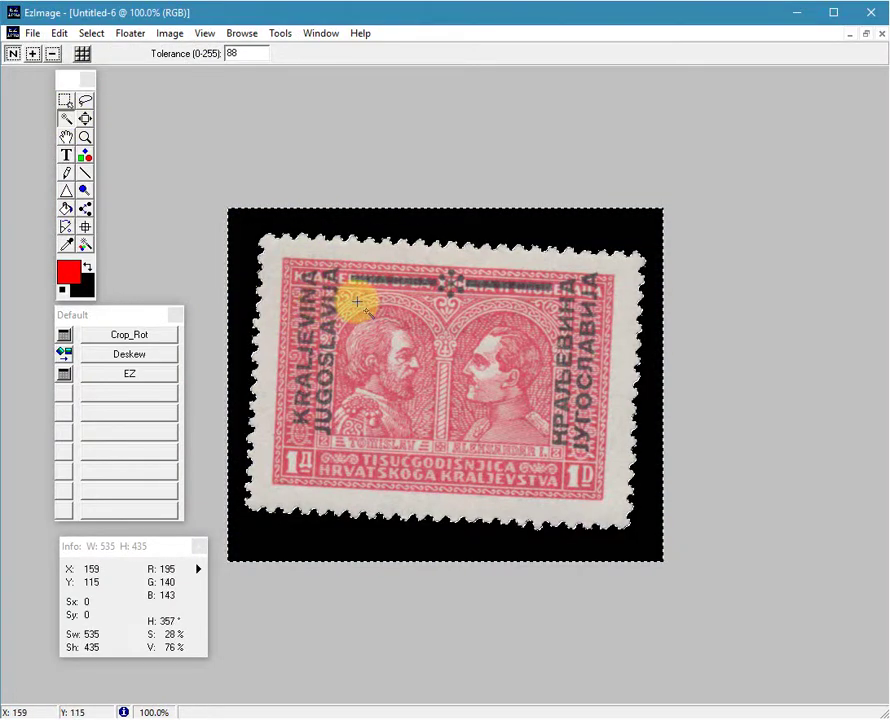
key(ctrl+d)
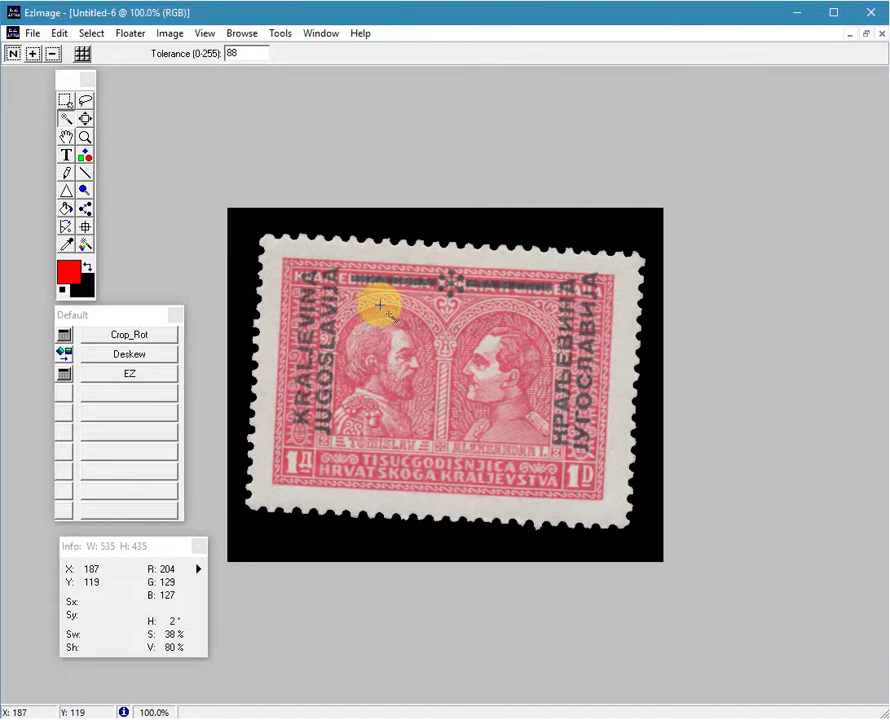
- Save the red stamp image as 12.jpg in the Pictures folder
key(ctrl+s)
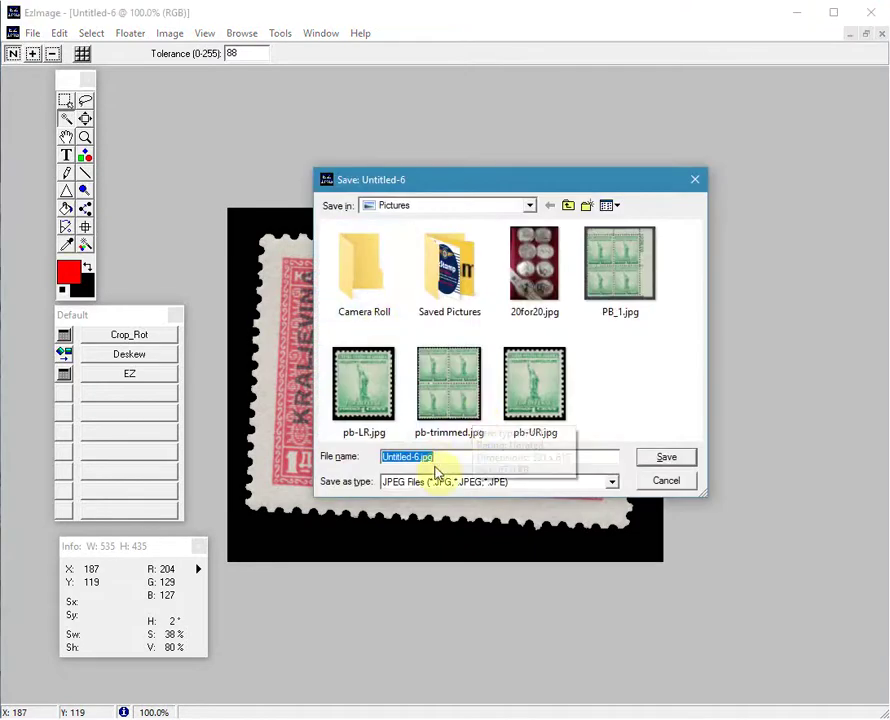
drag(420, 458, 278, 469)
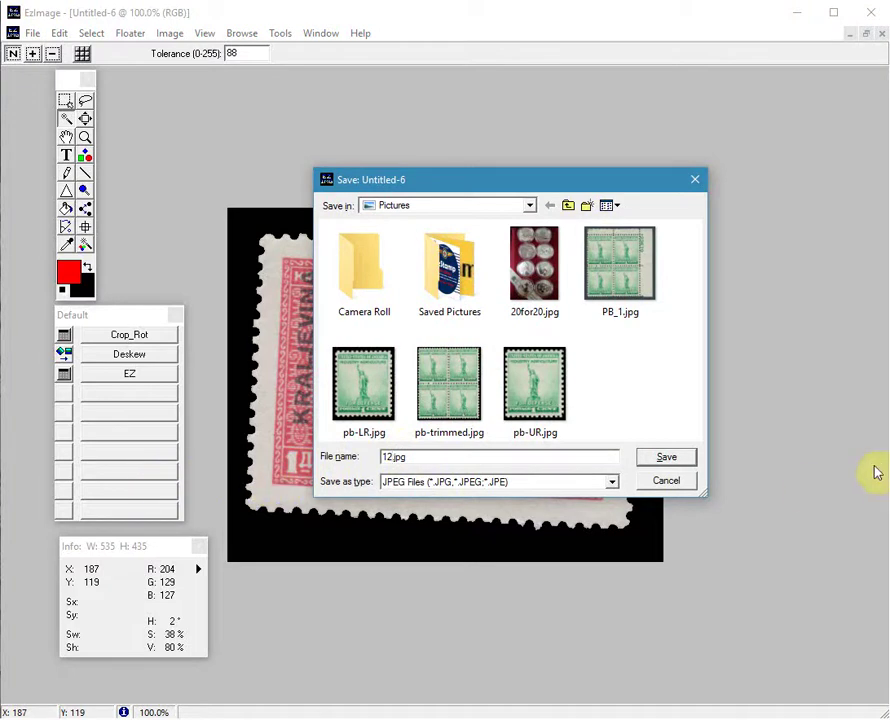
click(680, 461)
- Switch to EzGrader, open 12.jpg from the Pictures folder for grading, and reposition the Identified Features window beside the results
click(311, 478)
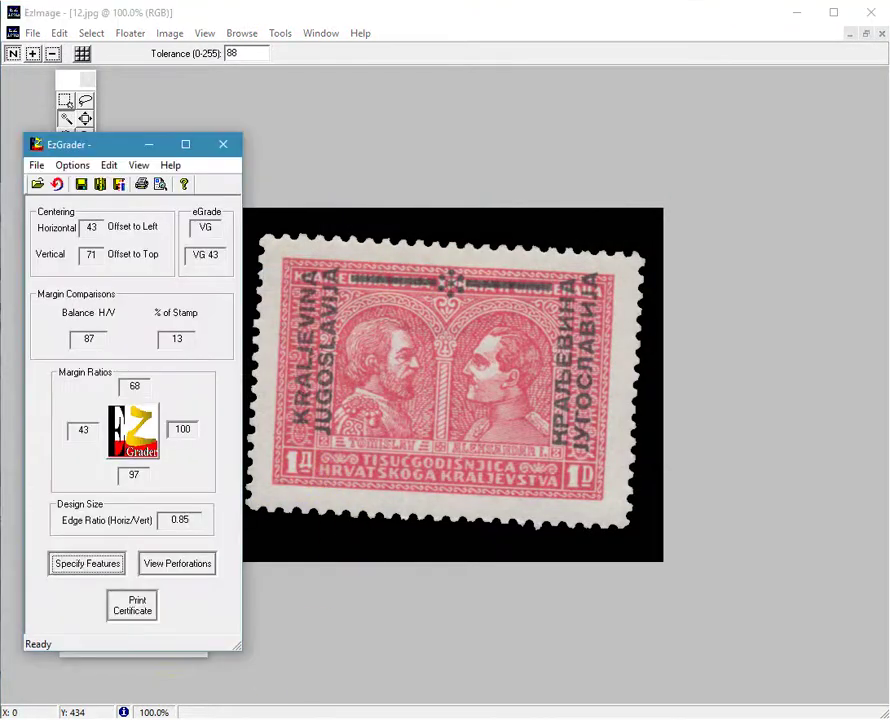
click(37, 186)
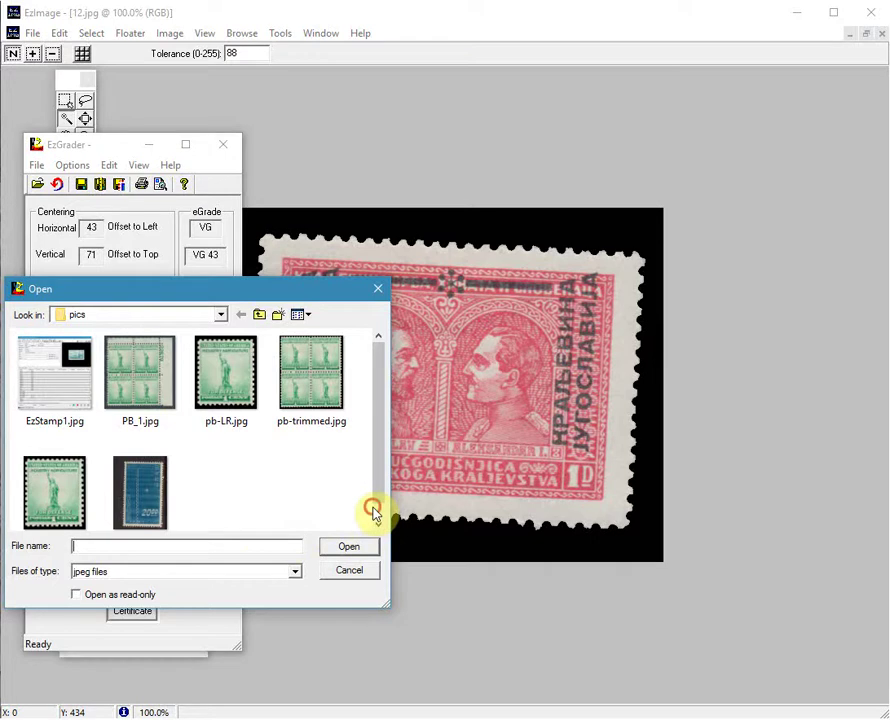
scroll(375, 513, down, 1)
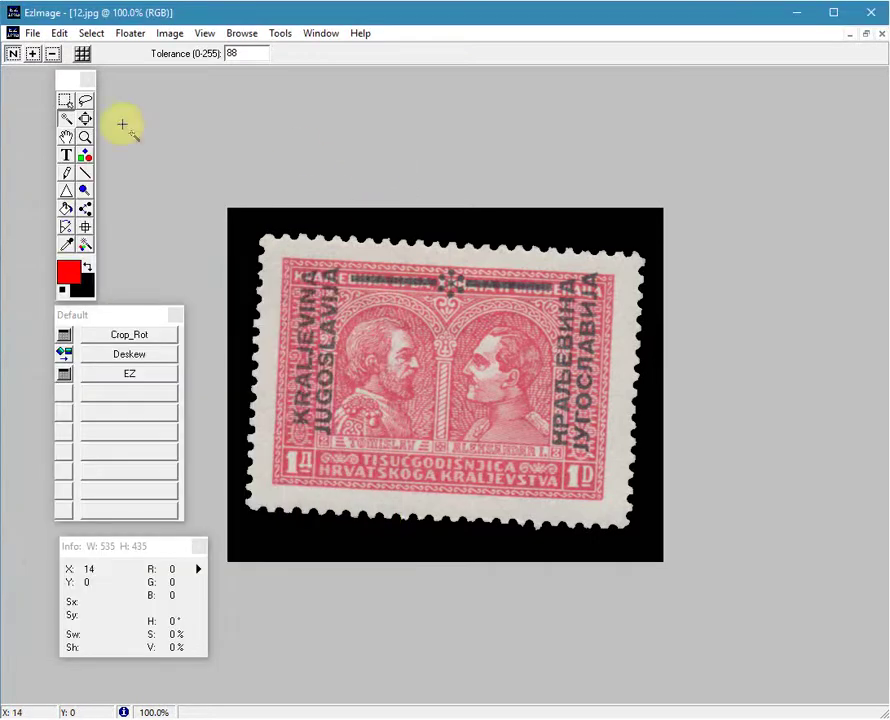
click(32, 33)
mouse_move(207, 173)
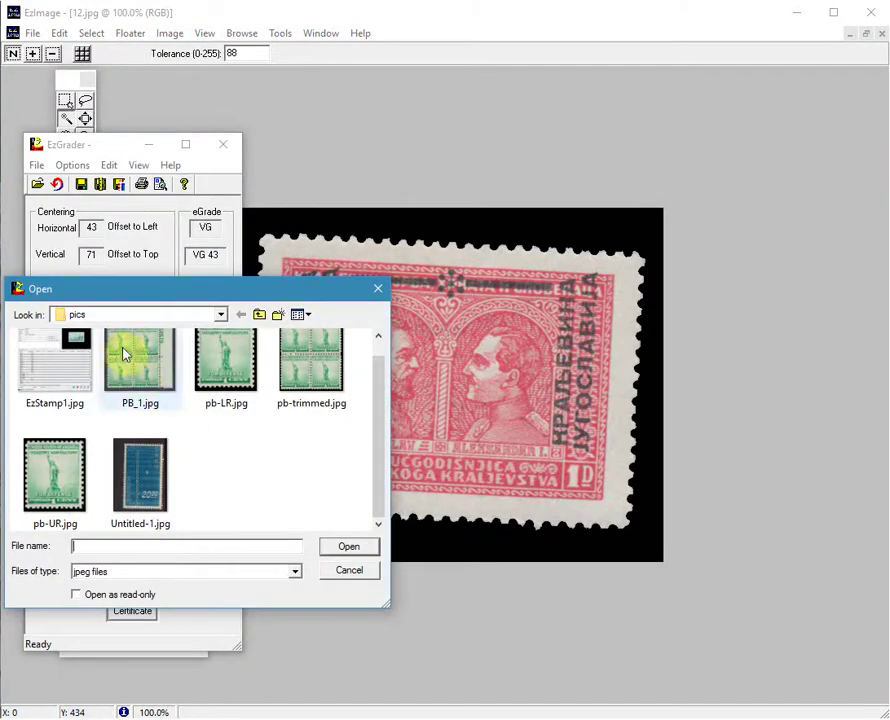
click(222, 316)
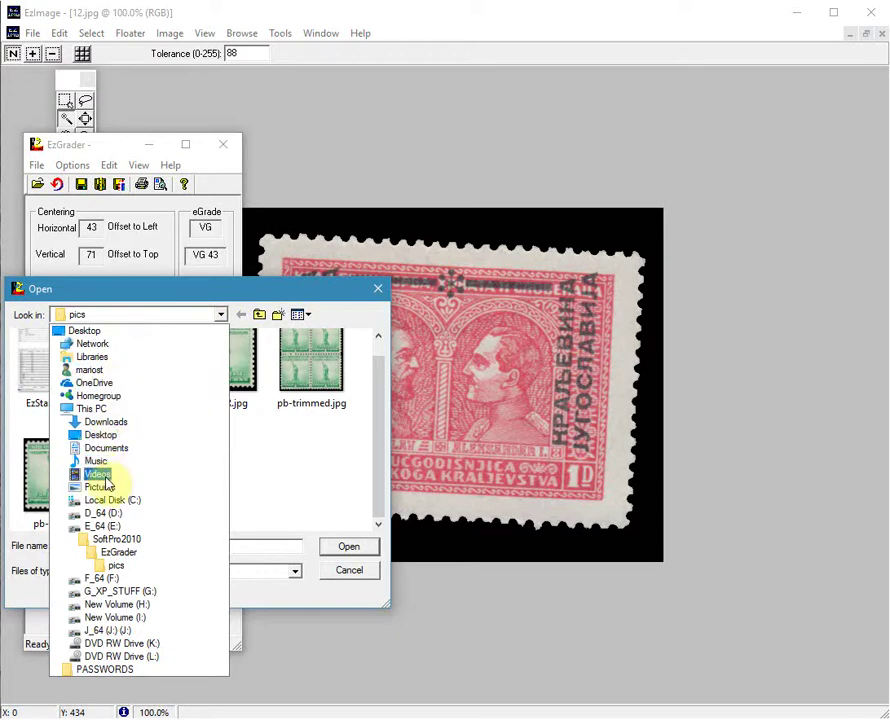
click(107, 487)
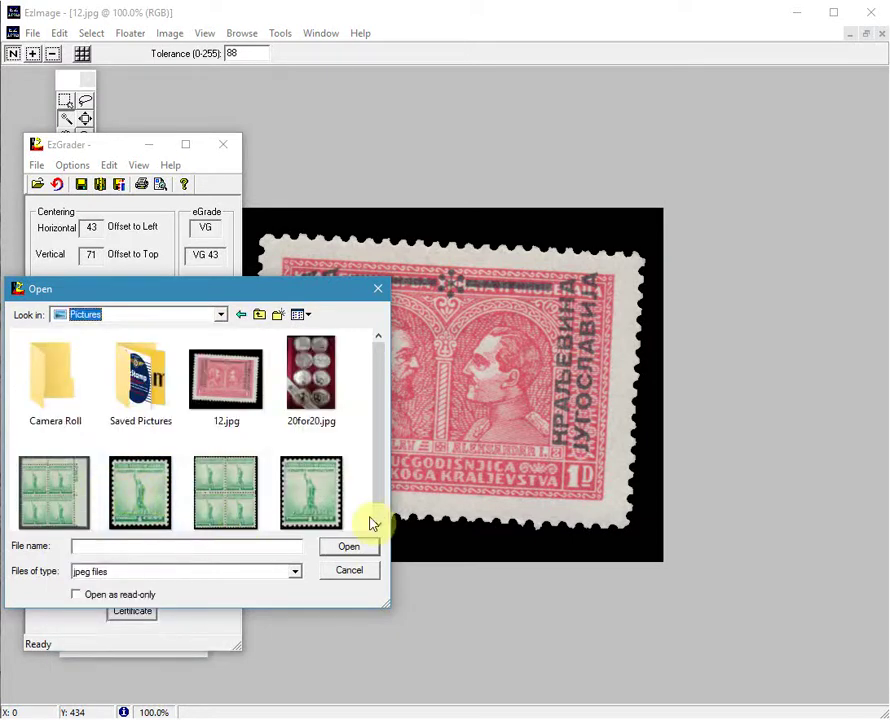
click(232, 383)
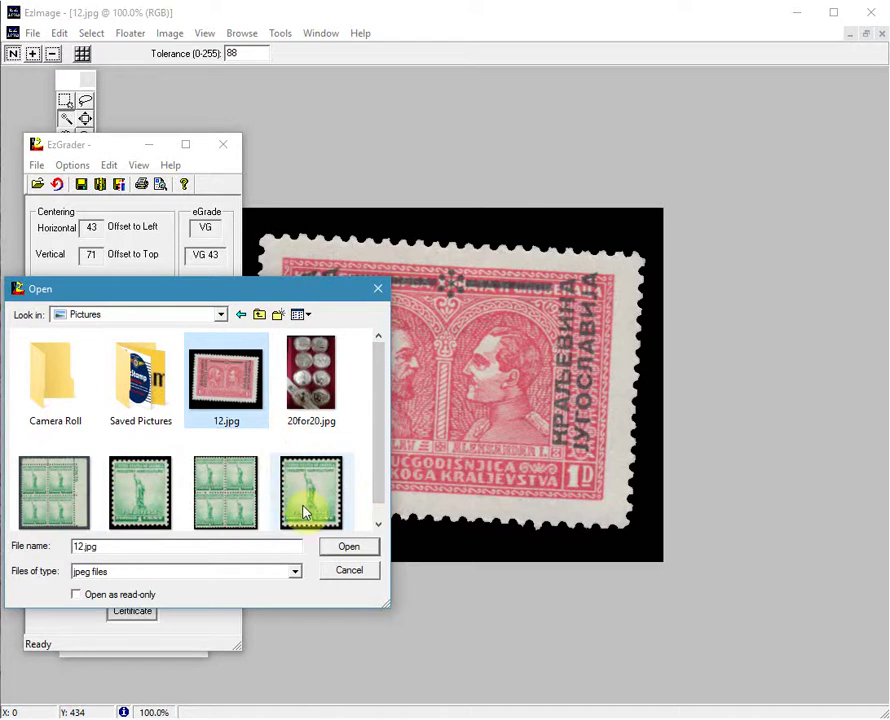
click(350, 549)
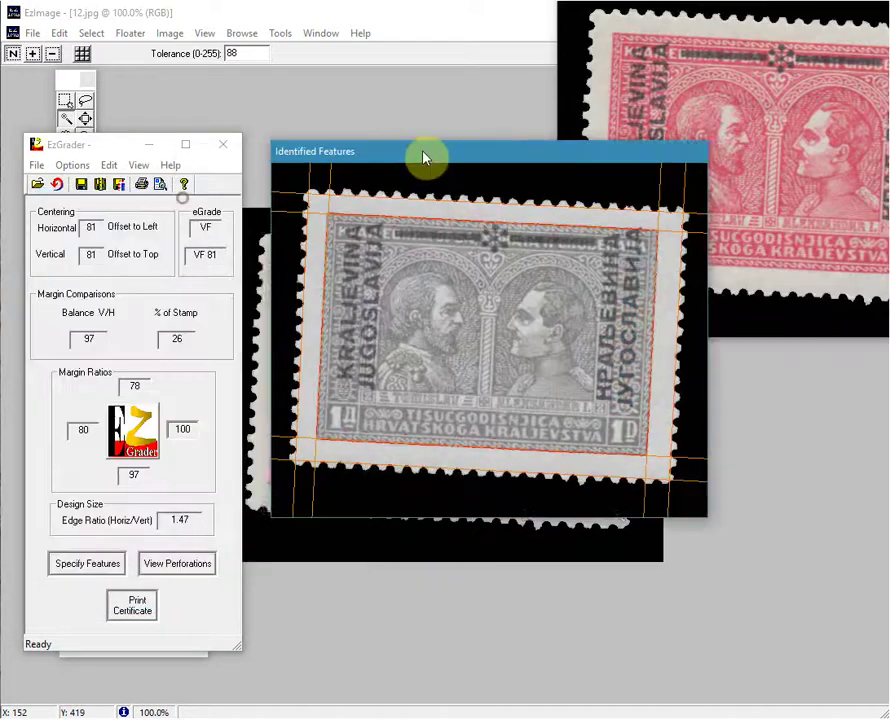
drag(423, 157, 422, 141)
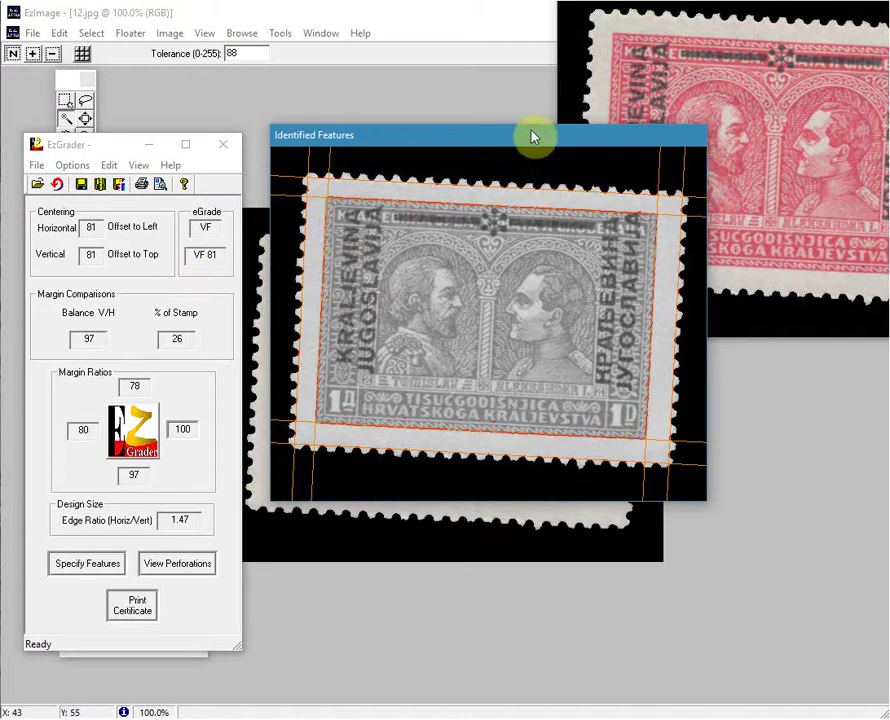
- Minimize EzGrader and return to 12.jpg in EzImage with the Magic Wand active
click(149, 144)
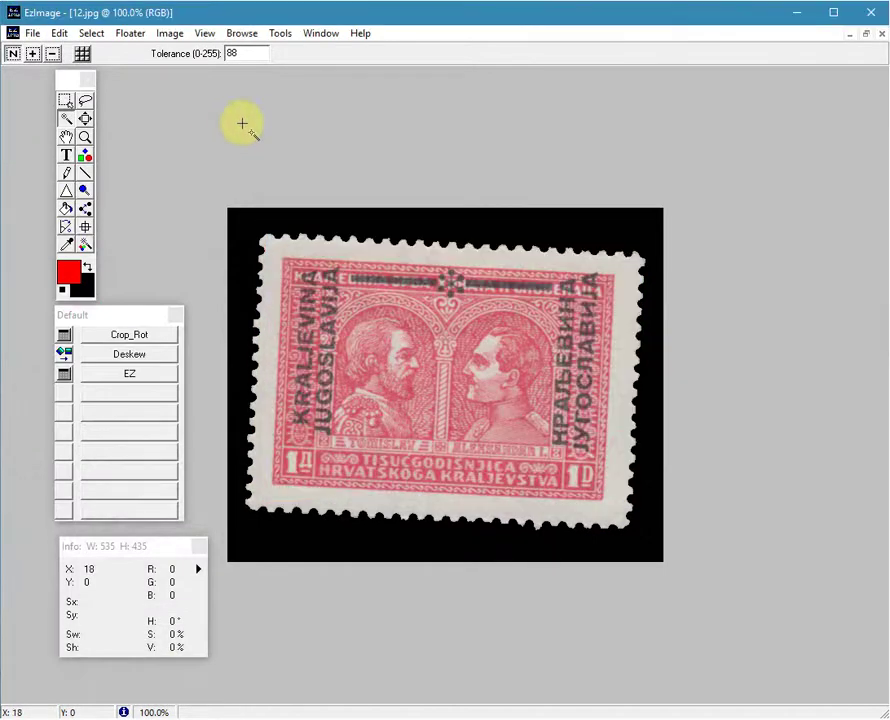
click(66, 118)
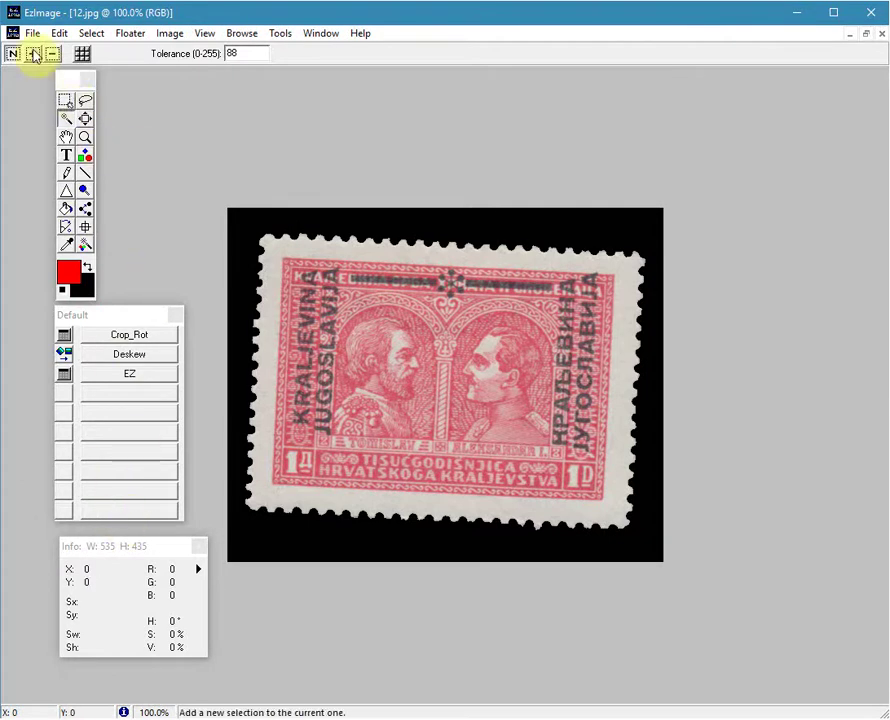
click(481, 308)
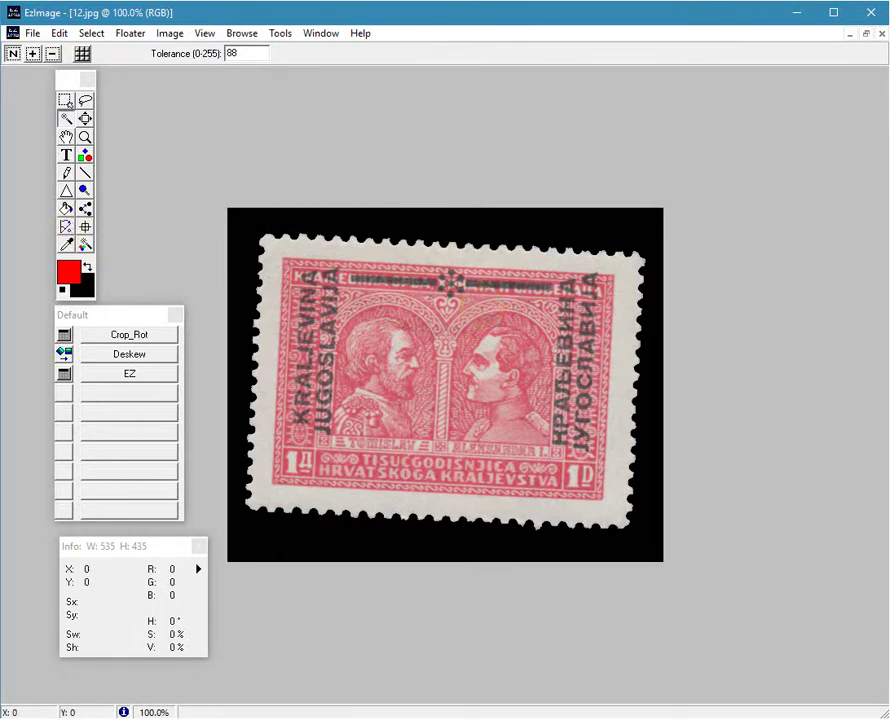